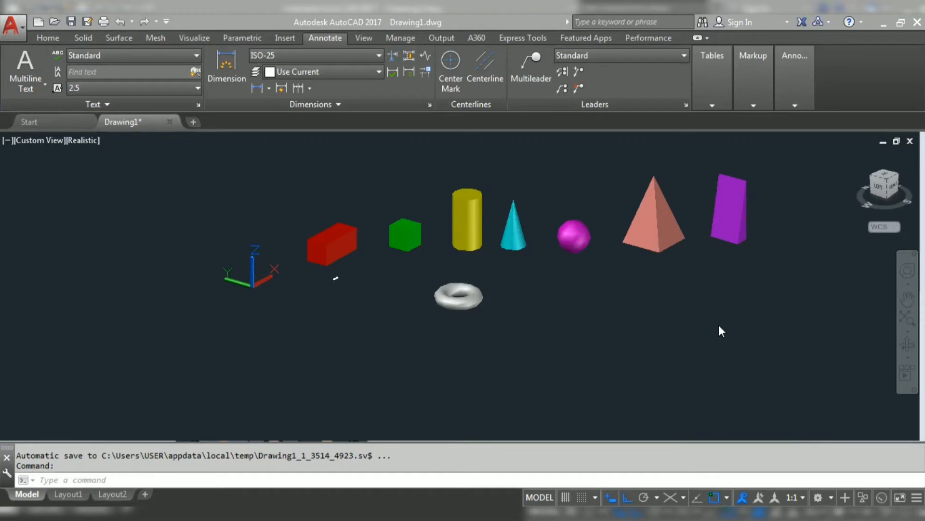
- Examine the existing coloured primitive solids from several viewing angles
shift+middle_drag(657, 282, 527, 299)
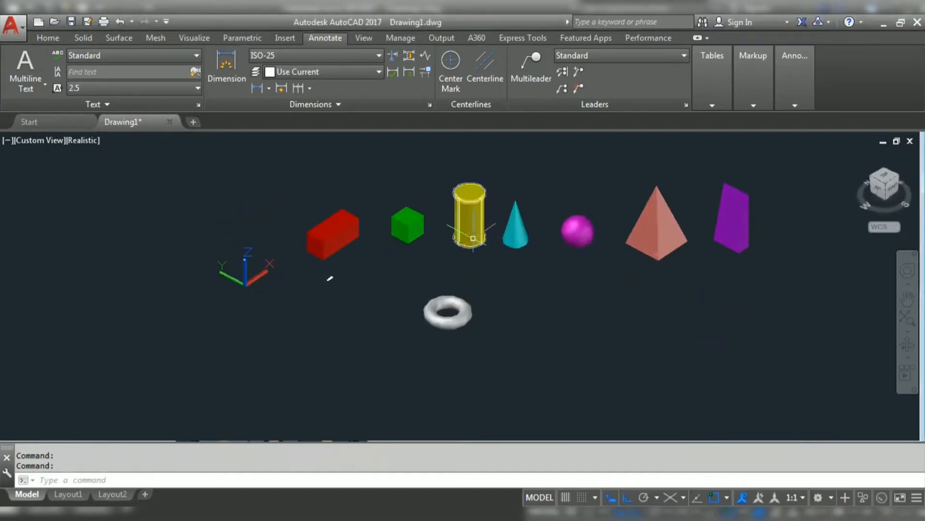
middle_drag(626, 309, 539, 311)
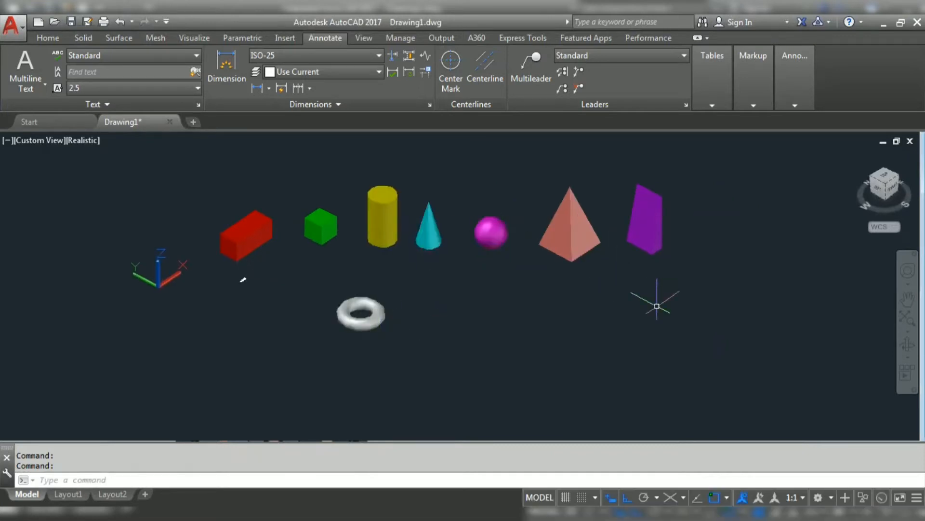
shift+right_click(696, 309)
click(632, 305)
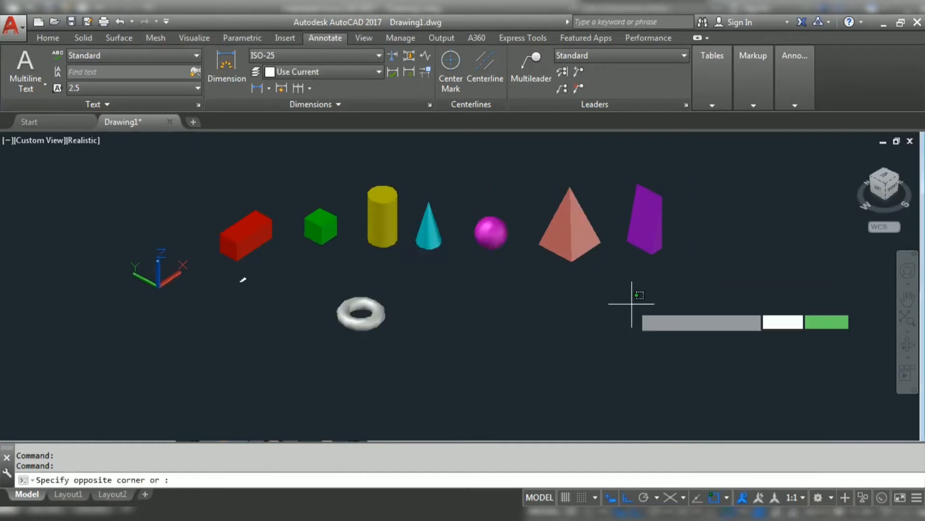
shift+middle_drag(672, 290, 652, 338)
scroll(656, 338, up, 2)
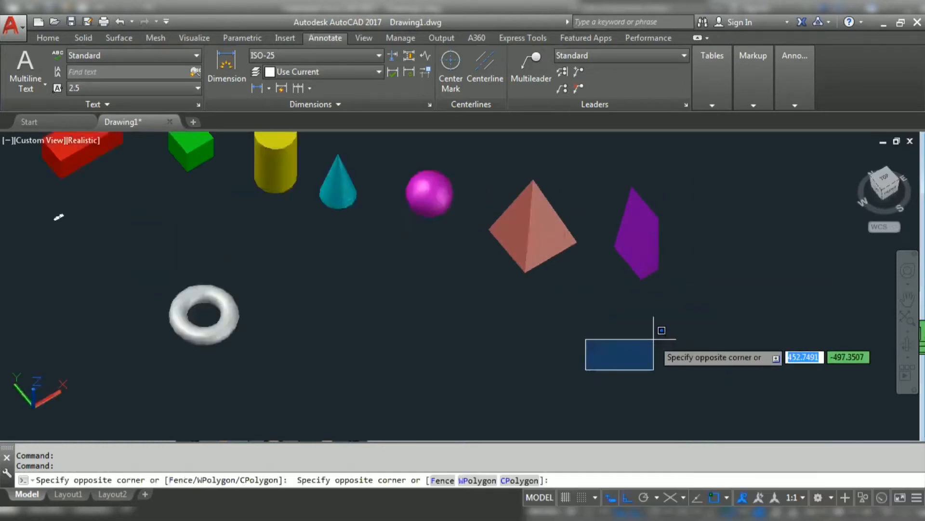
scroll(653, 340, down, 4)
click(644, 339)
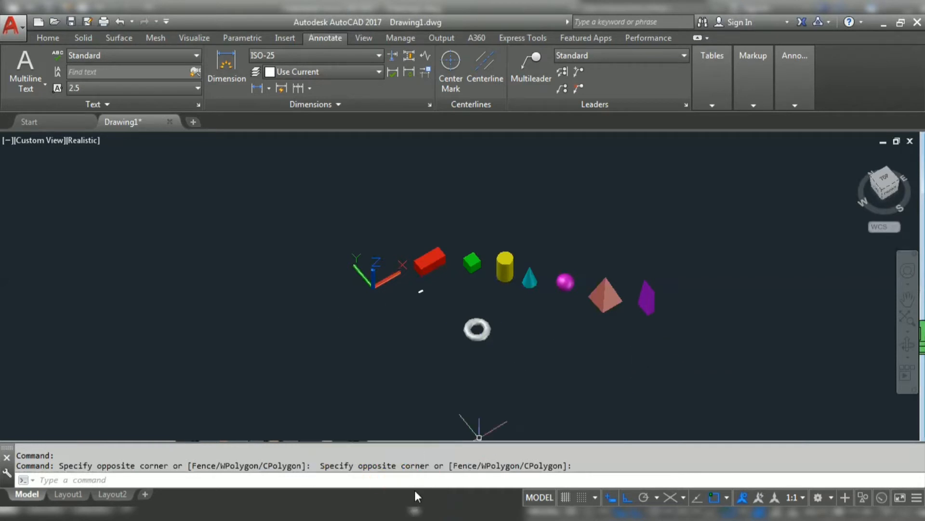
- Check the part drawing on page 17 of the PDF in Adobe Reader, and return to an empty area in AutoCAD
click(463, 514)
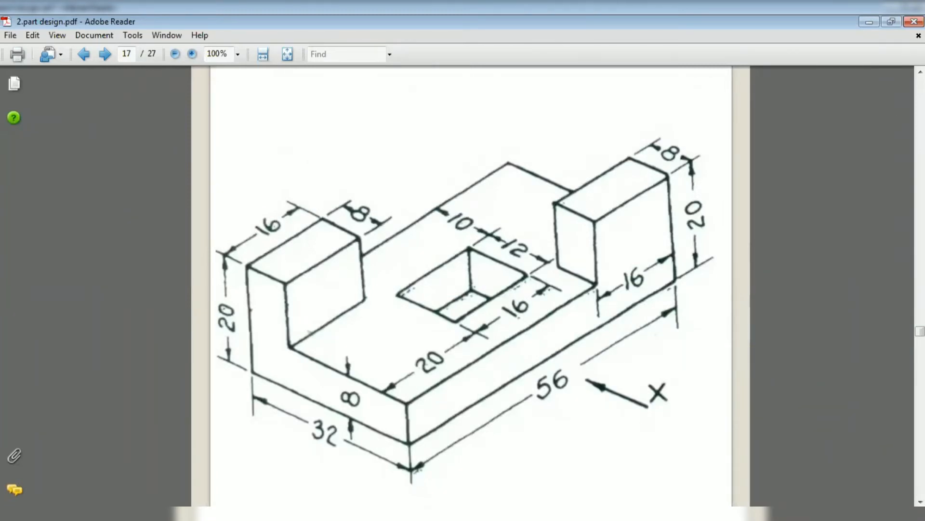
click(869, 22)
middle_drag(758, 283, 380, 250)
middle_drag(620, 303, 338, 309)
middle_drag(501, 327, 440, 329)
key(Escape)
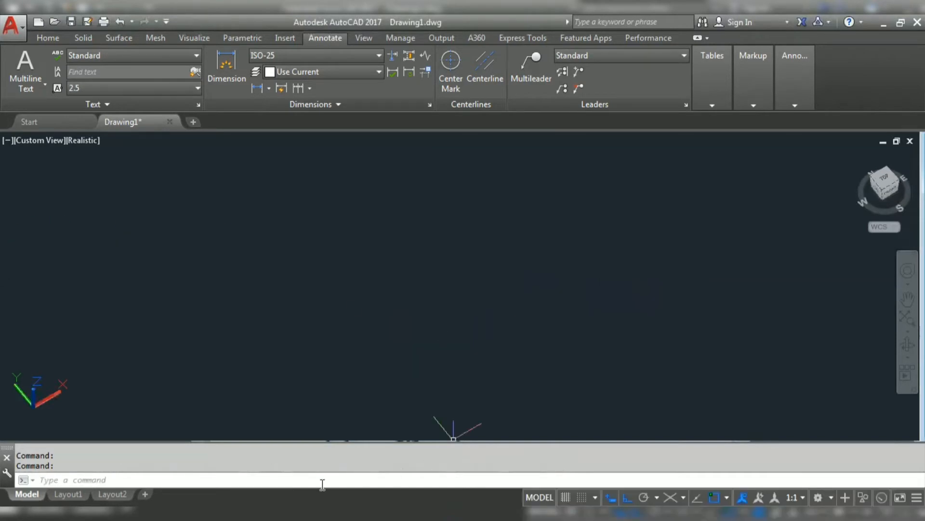
- Switch to Adobe Reader, trace the base outline and rectangular opening on the part drawing in red, and return to AutoCAD
click(462, 515)
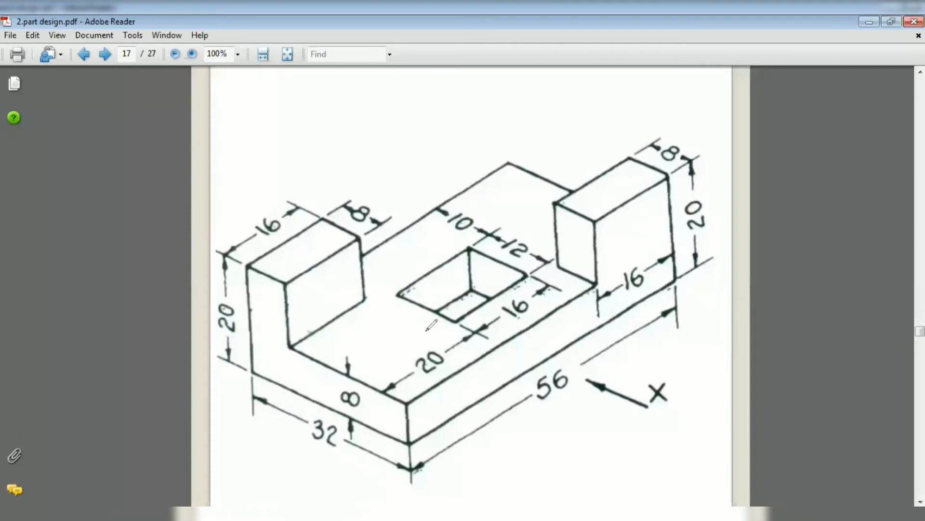
click(248, 376)
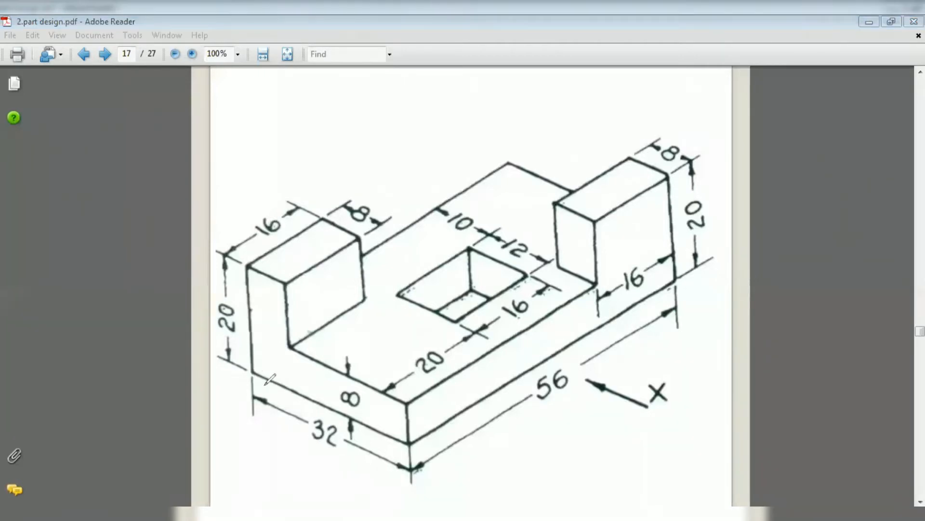
drag(257, 374, 340, 422)
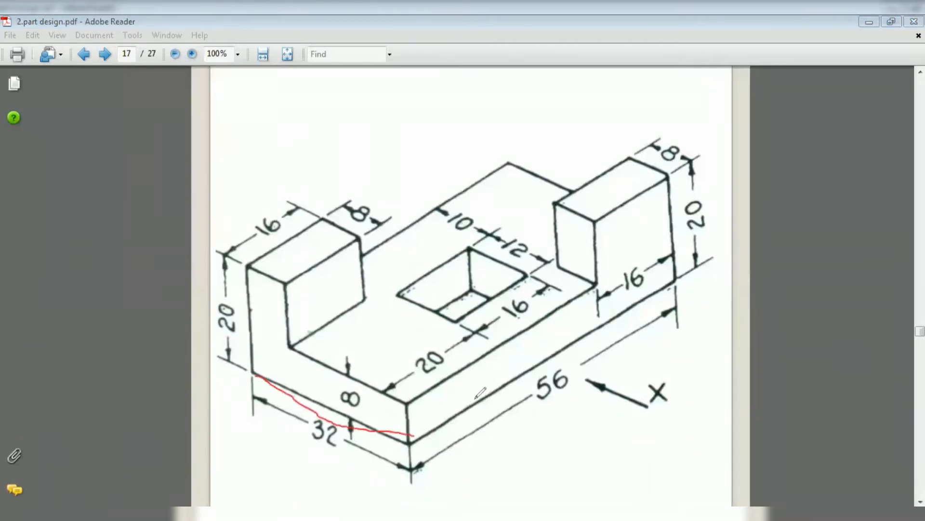
mouse_move(477, 396)
mouse_down()
mouse_move(691, 302)
mouse_move(648, 242)
mouse_move(498, 163)
mouse_move(255, 314)
mouse_up()
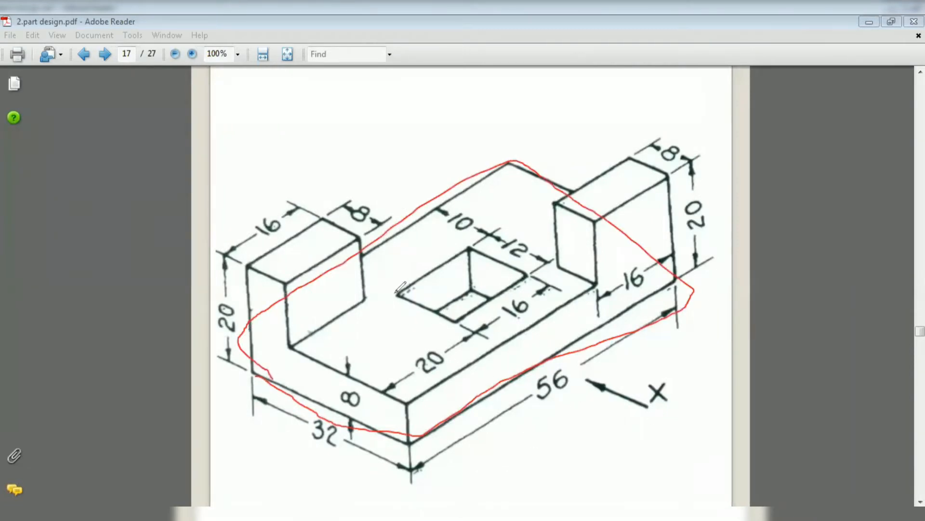
mouse_move(452, 326)
mouse_down()
mouse_move(528, 273)
mouse_move(464, 247)
mouse_up()
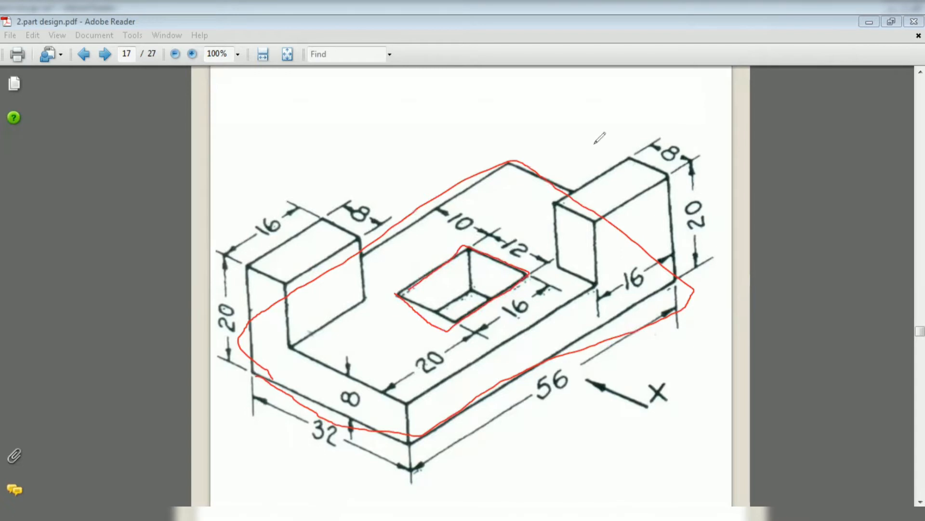
key(Escape)
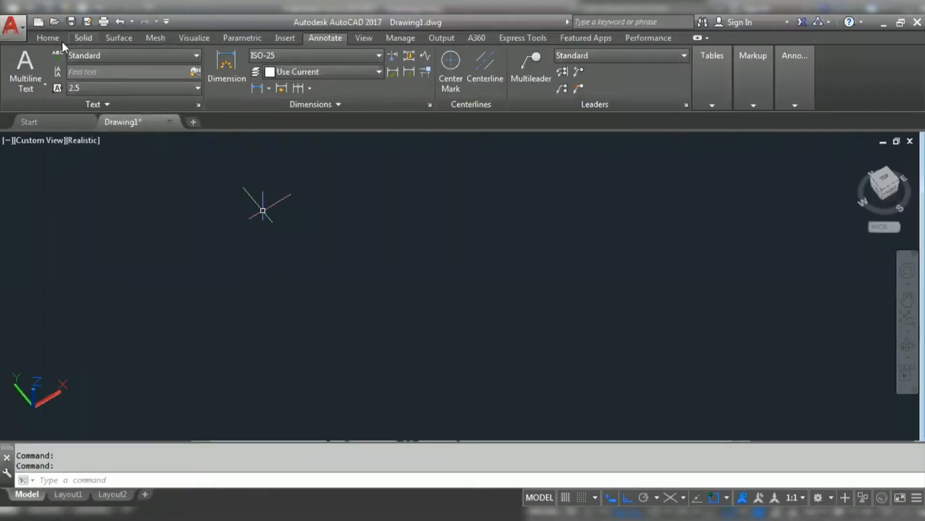
- Draw a 56 by 32 rectangle in the empty area for the part's base
click(60, 41)
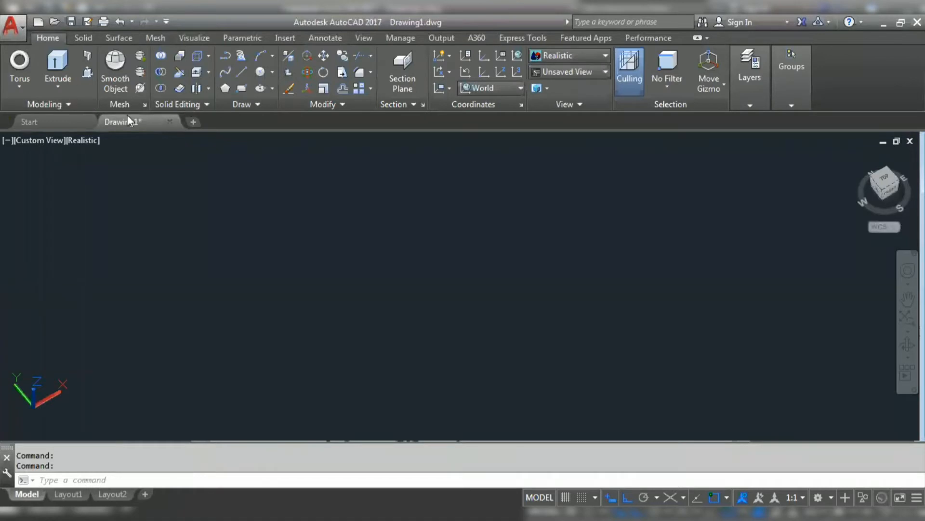
click(27, 83)
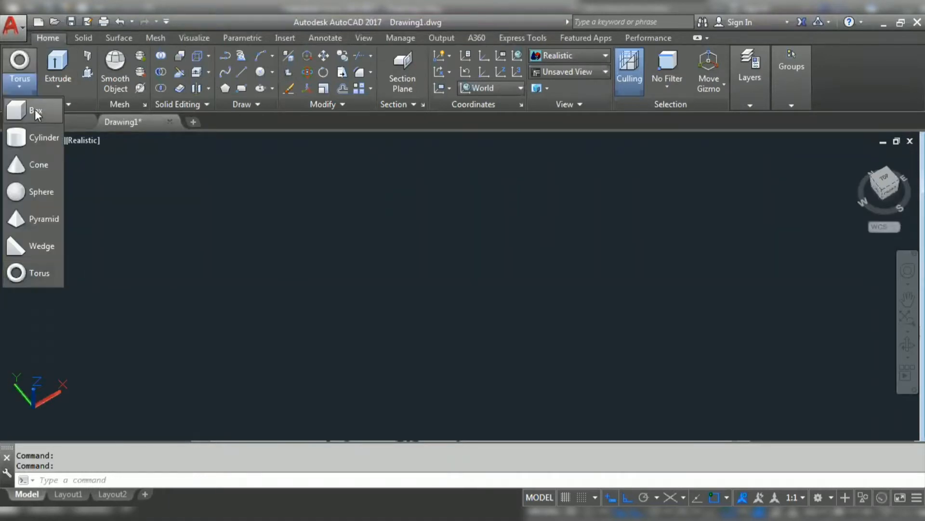
click(35, 109)
click(234, 88)
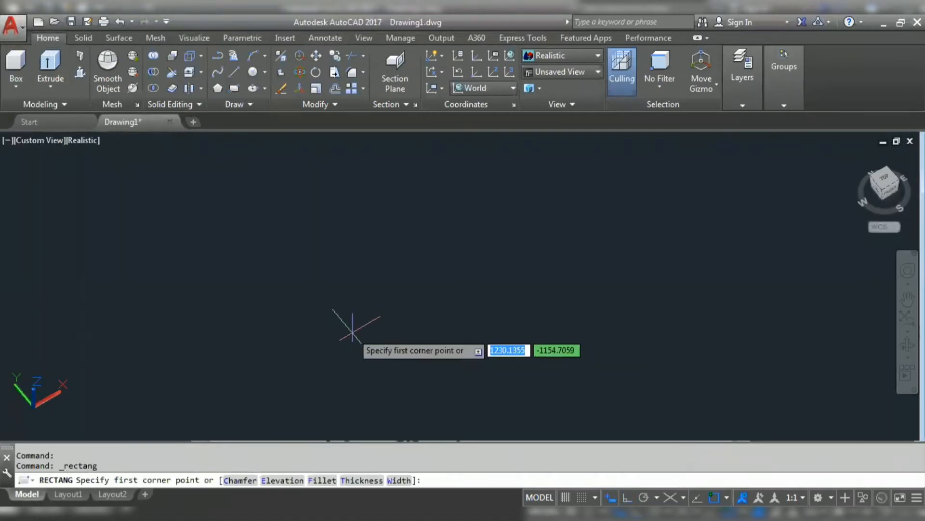
click(293, 281)
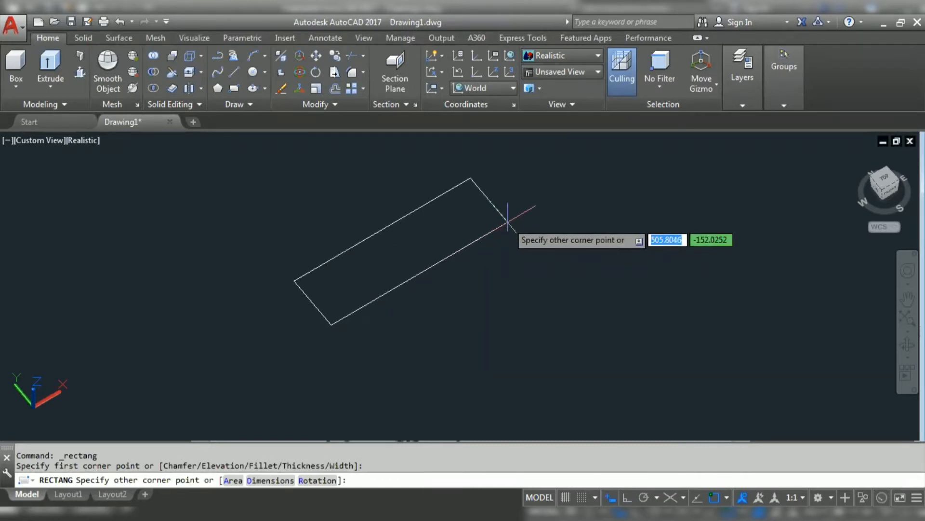
text(56)
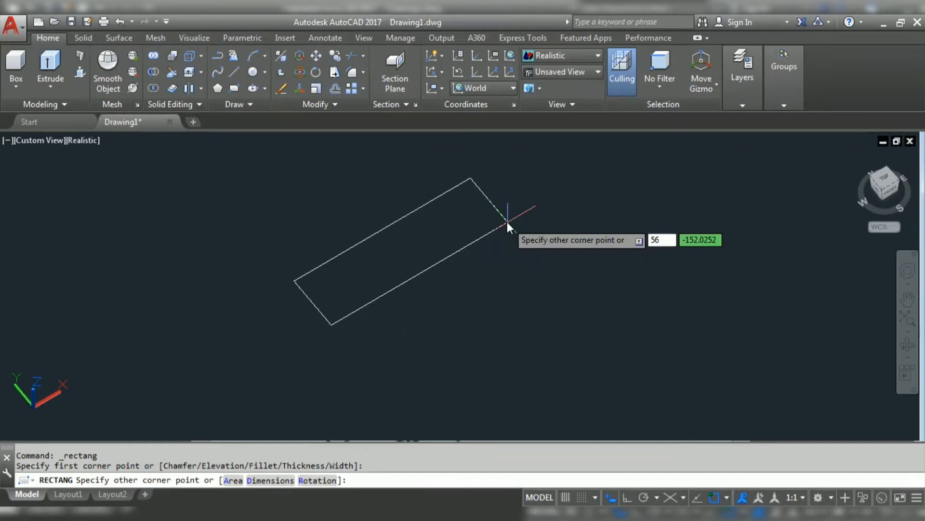
key(Tab)
text(32)
key(Return)
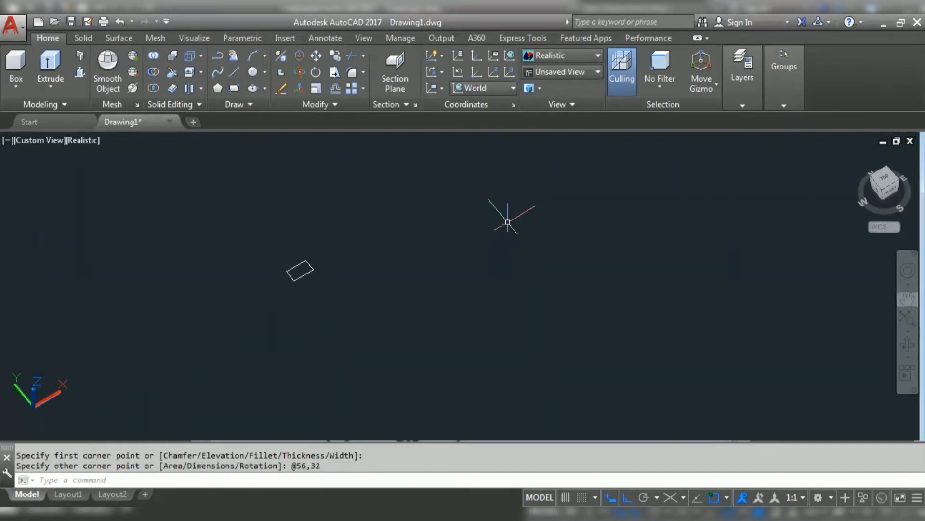
scroll(313, 265, up, 10)
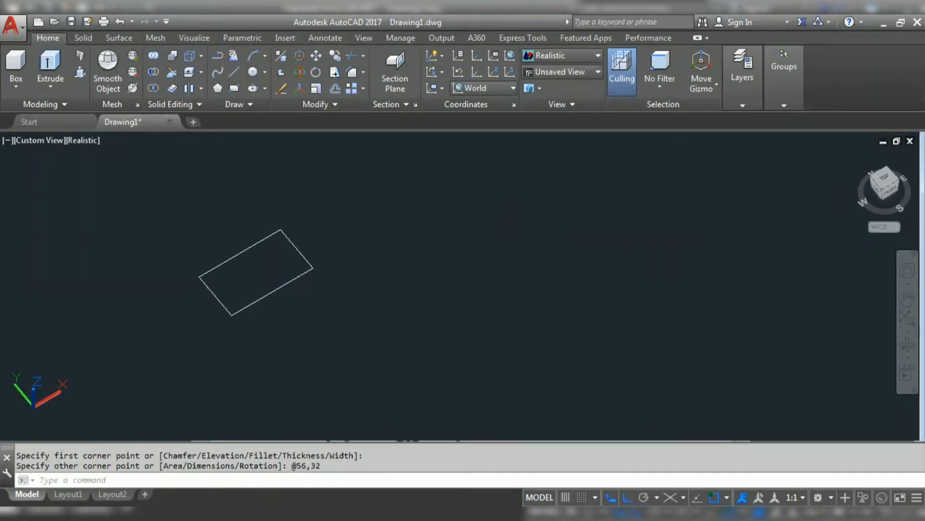
middle_drag(407, 288, 700, 306)
scroll(700, 306, up, 1)
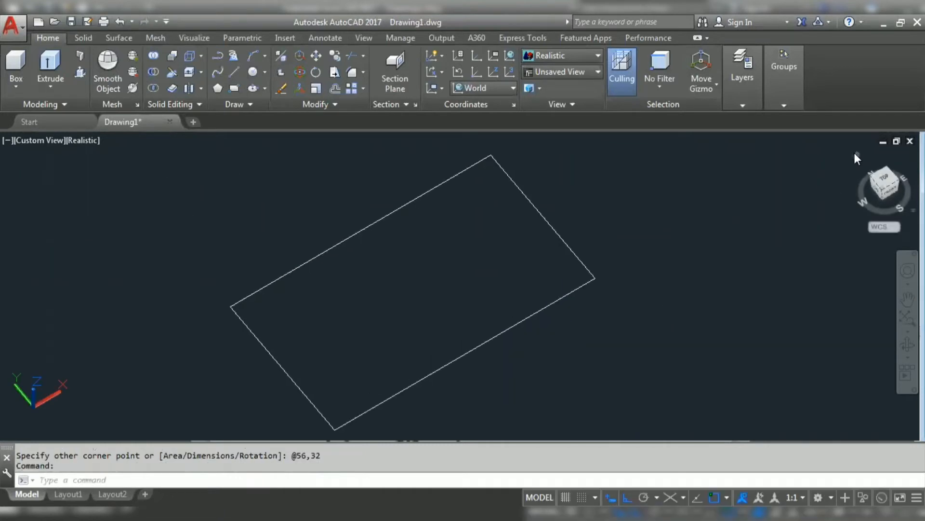
- Set the view to the home isometric orientation and the visual style to 2D Wireframe
click(857, 152)
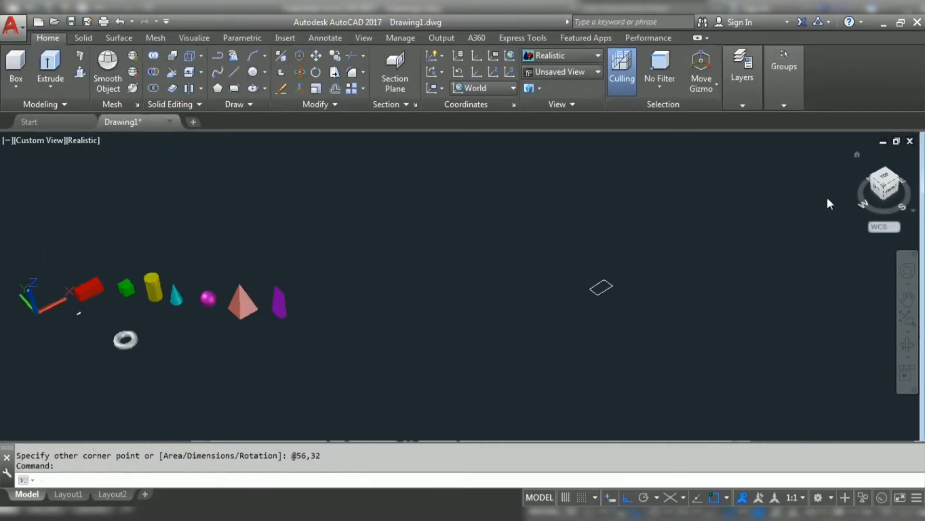
scroll(620, 279, up, 4)
middle_drag(752, 302, 465, 319)
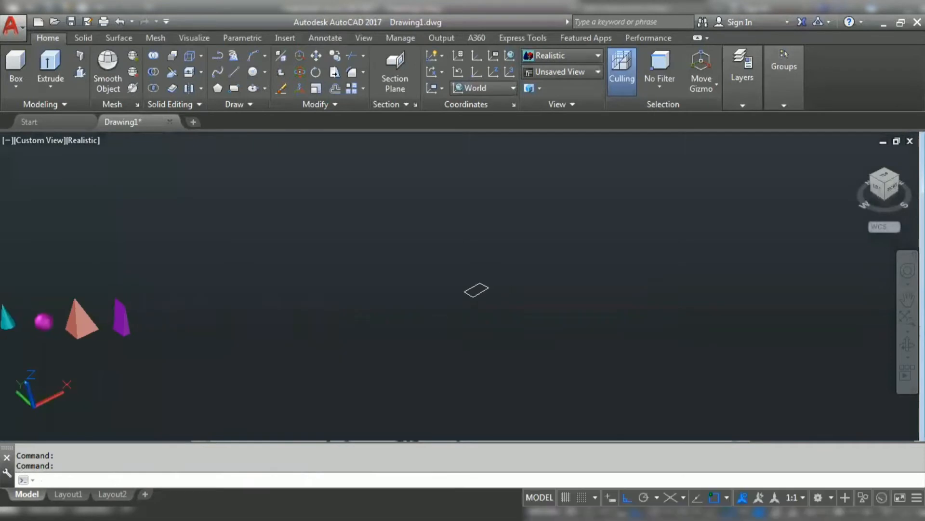
click(553, 53)
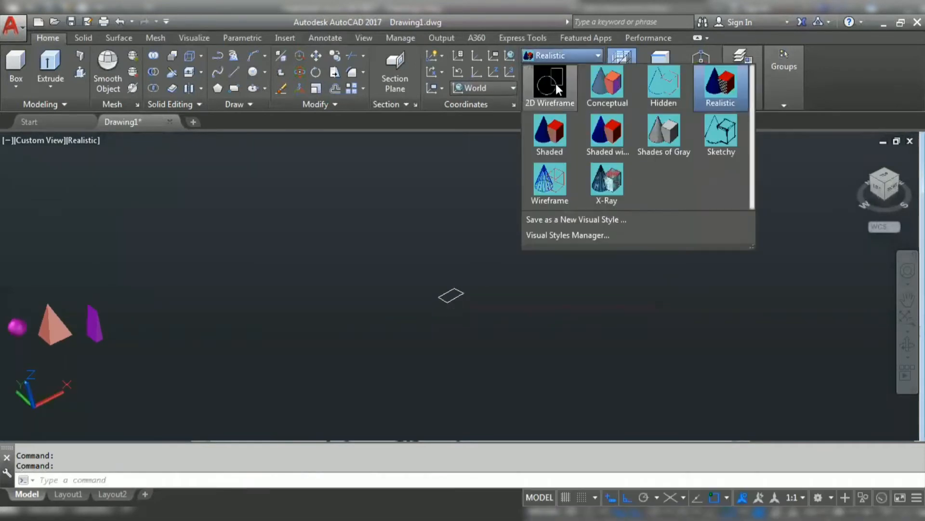
click(555, 82)
scroll(453, 305, up, 9)
middle_drag(446, 221, 444, 285)
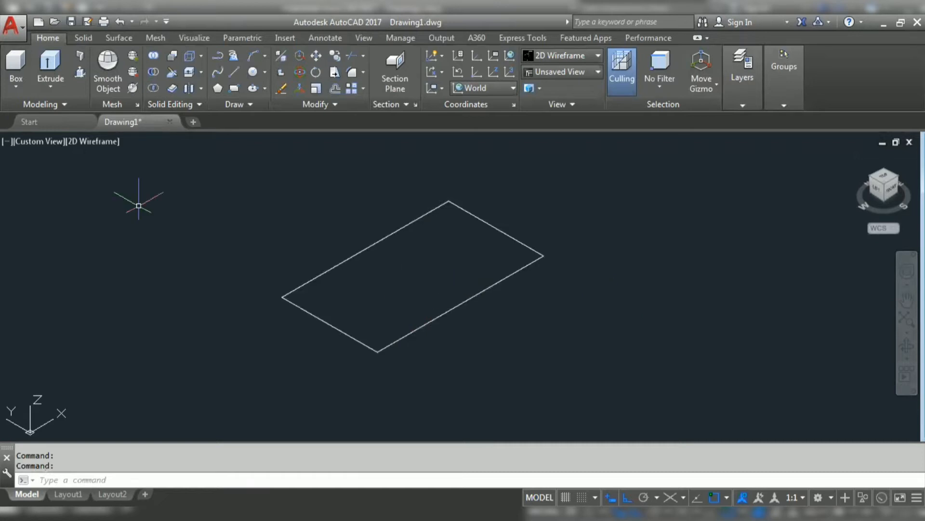
- Start a line at the rectangle's nearest corner, draw it 20 along the front long edge, and turn on Object Snap Tracking
click(237, 72)
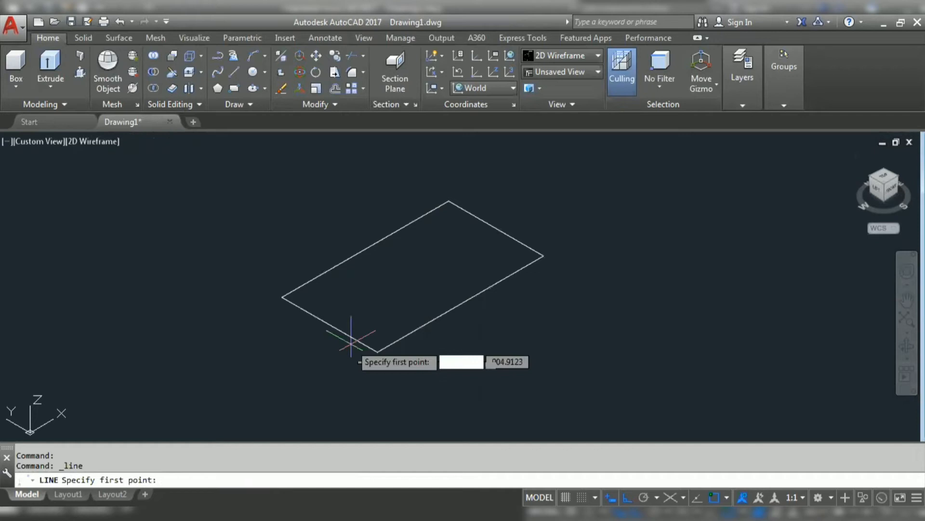
click(377, 351)
text(20)
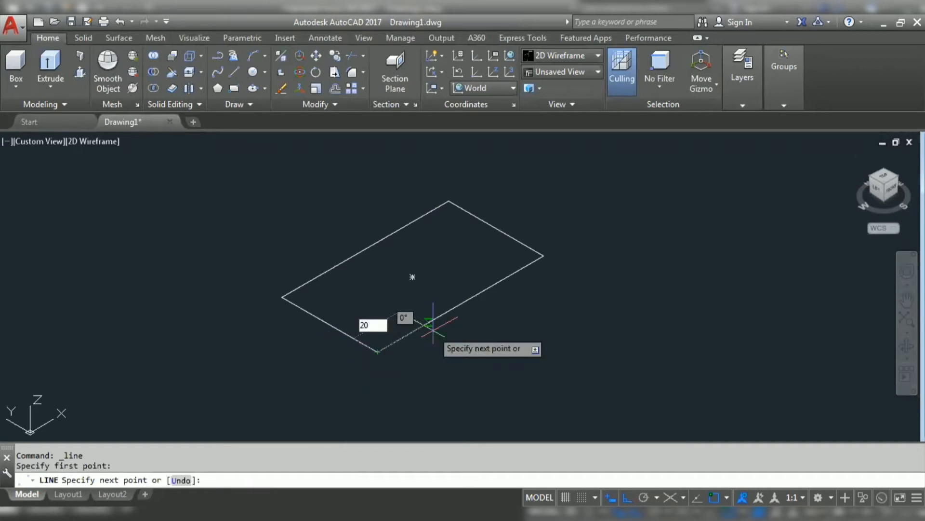
key(Return)
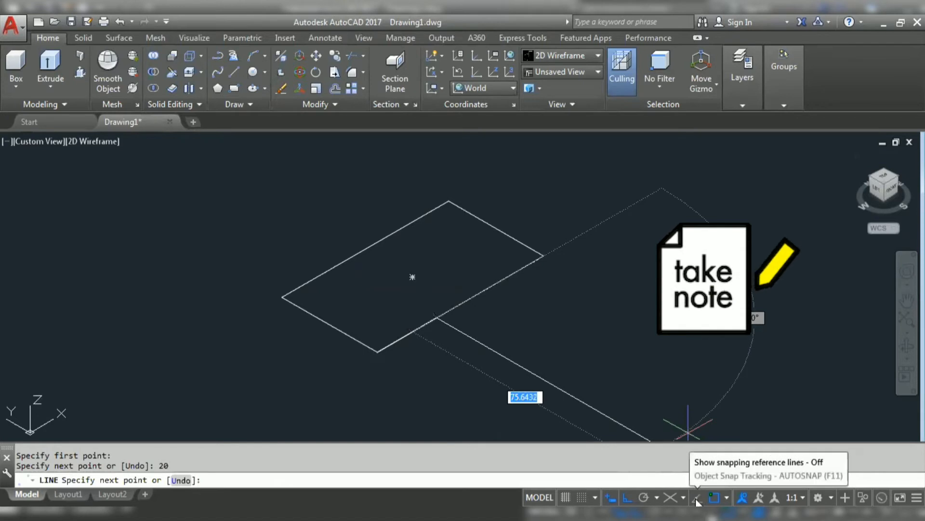
key(F11)
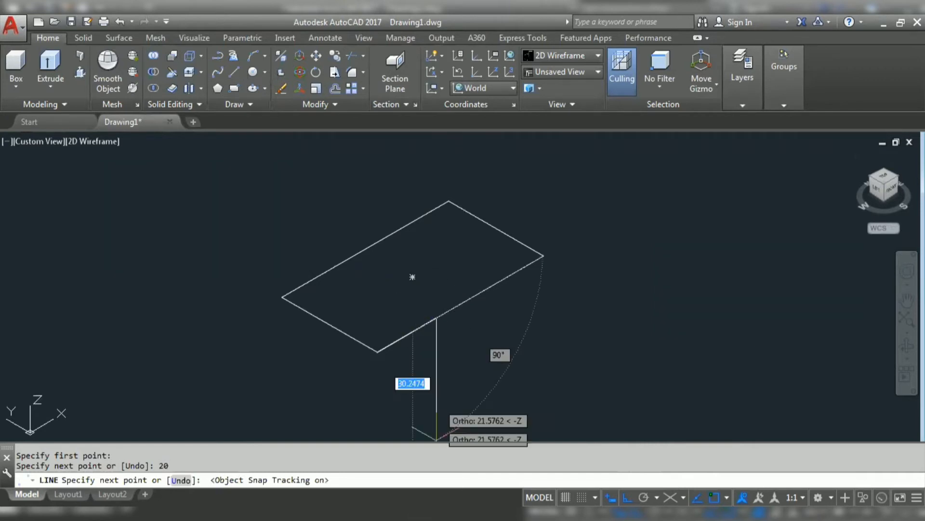
- Check the opening's offset on the PDF part drawing, return to AutoCAD, and continue the line 10 inward across the base
key(alt+Tab)
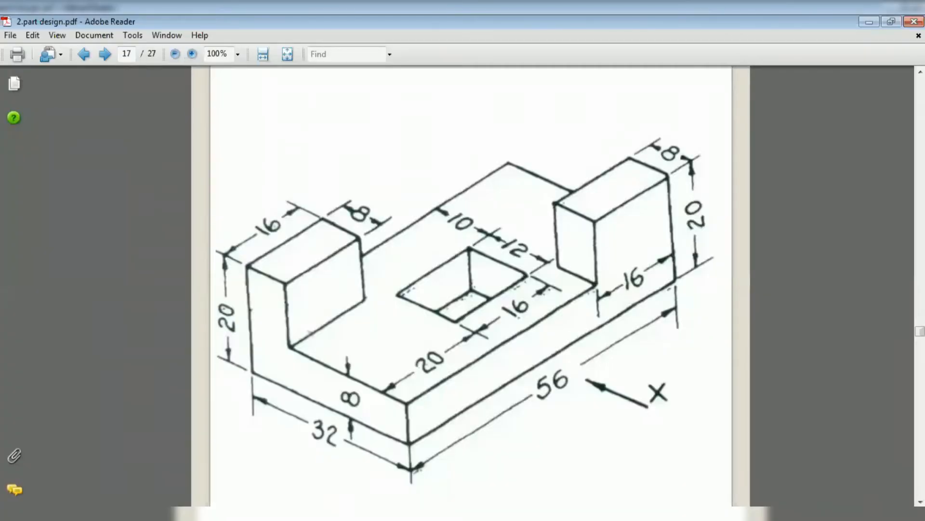
key(alt+Tab)
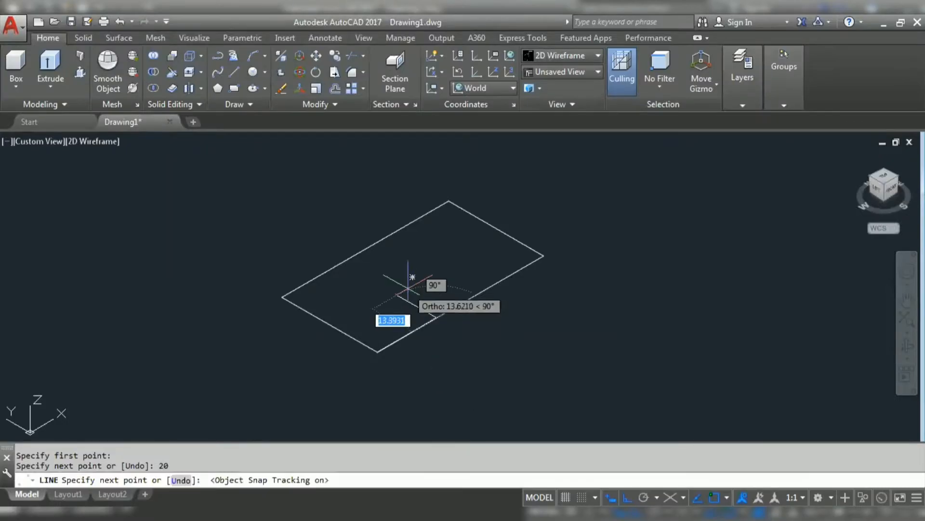
text(10)
key(Return)
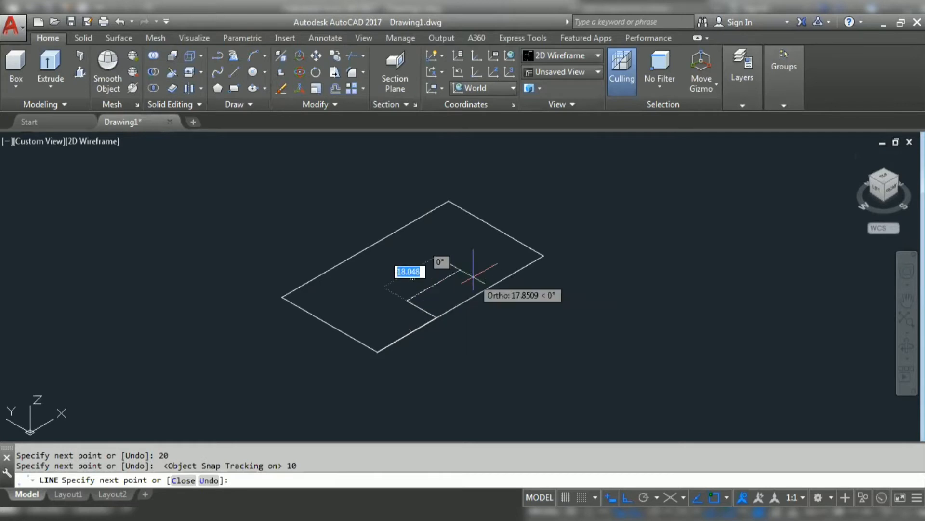
- Draw the 16 by 12 rectangular opening with four lines from the inner end of the offset line, and finish the line command
text(16)
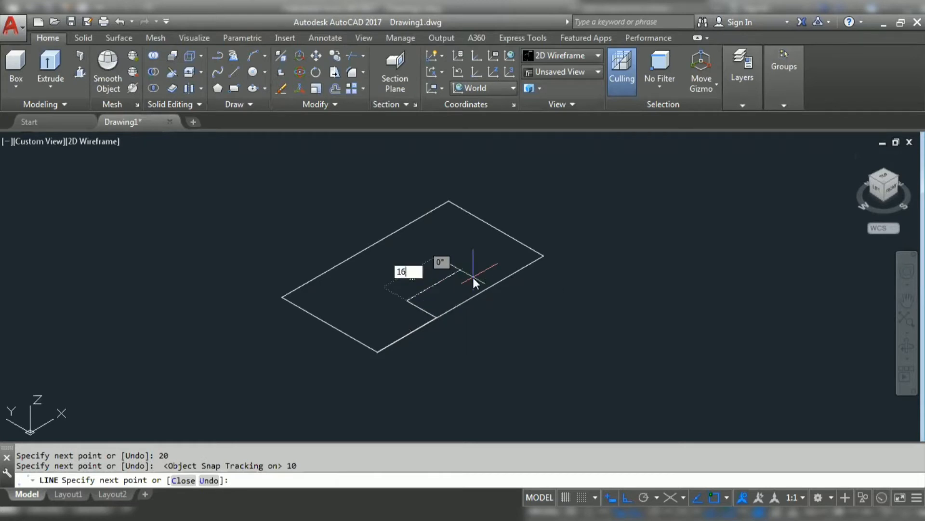
key(Return)
text(12)
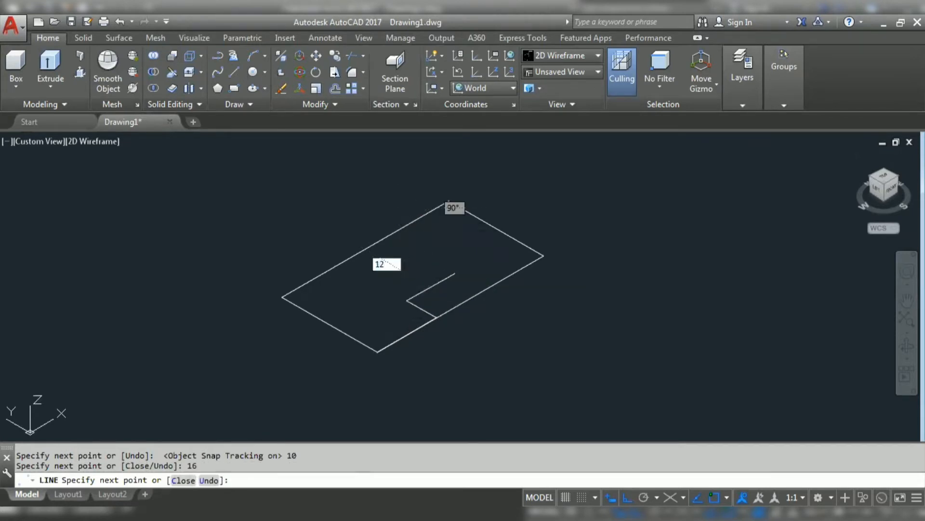
key(Return)
text(12)
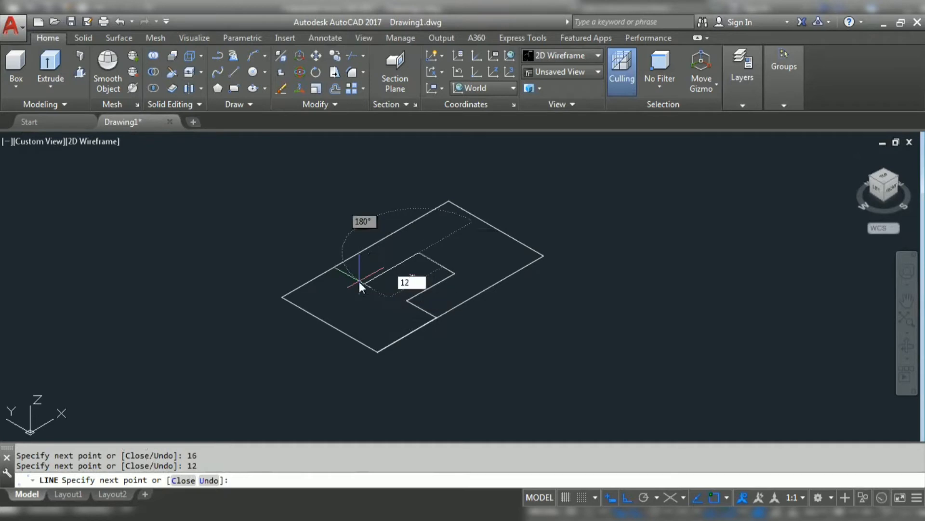
key(BackSpace)
text(6)
key(Return)
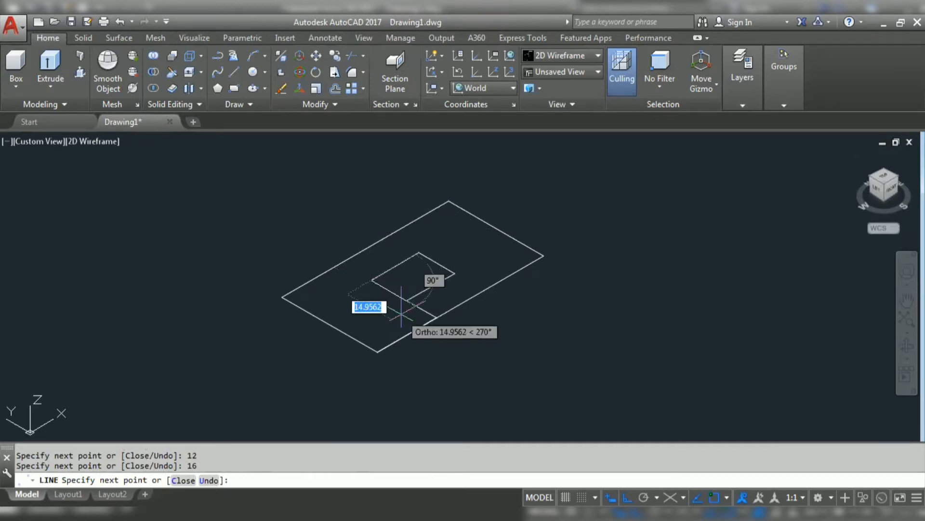
text(12)
key(Return)
key(Escape)
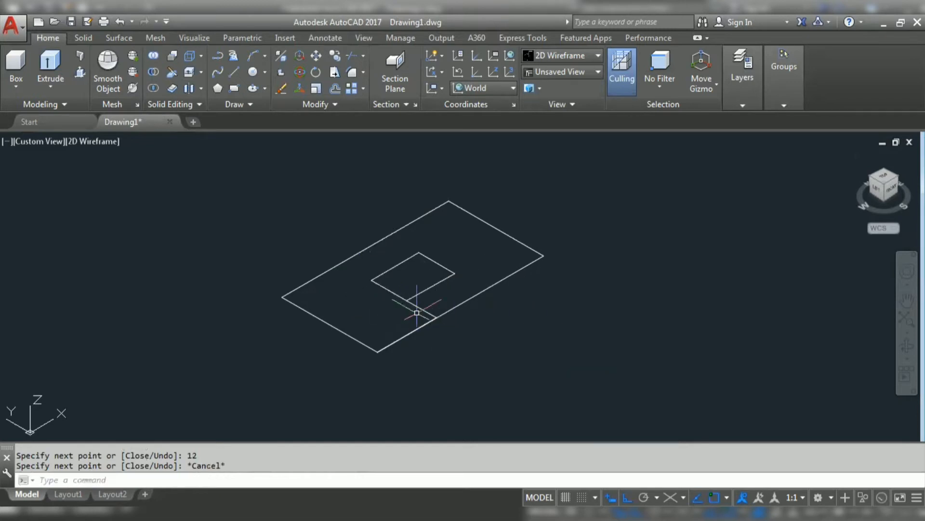
- Delete the two construction lines that locate the opening: the 10 inward offset and the 20 line along the base's front edge
click(422, 309)
key(Delete)
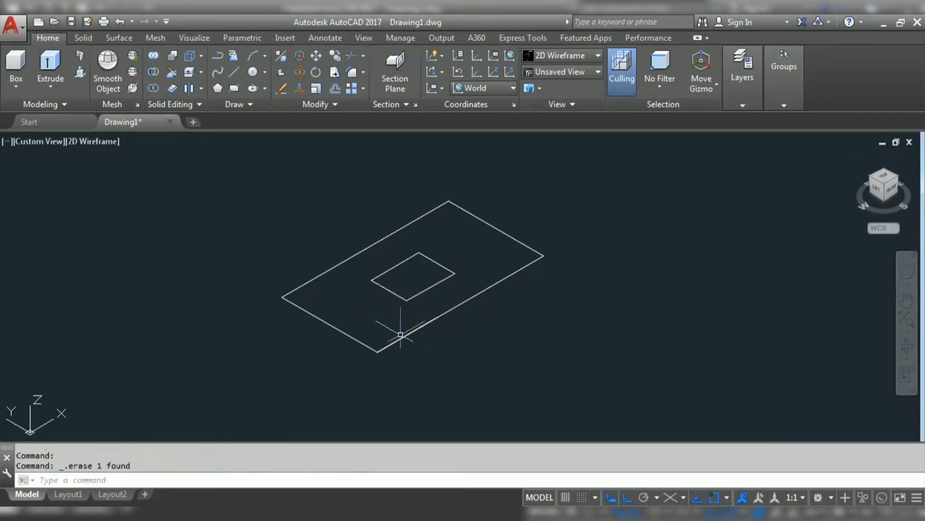
click(403, 336)
key(Delete)
- Join the four lines of the inner opening into one polyline
click(369, 264)
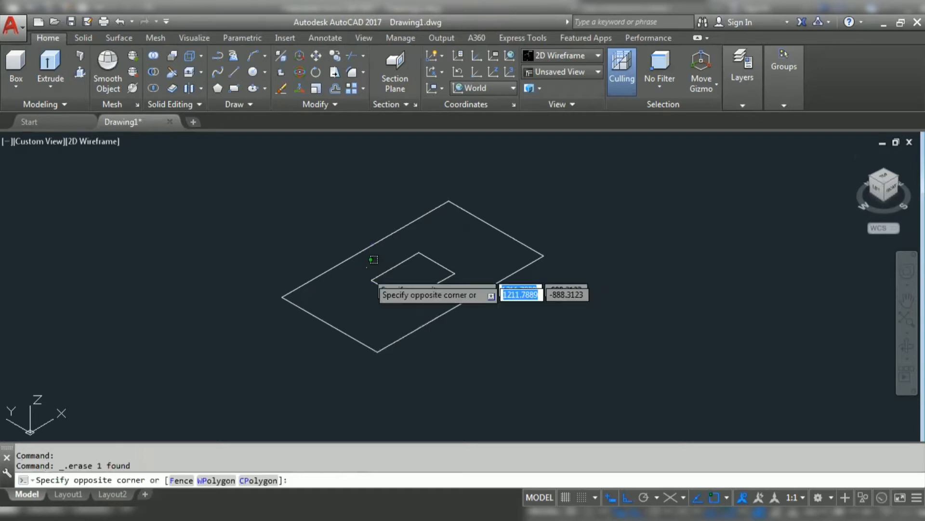
click(443, 306)
click(470, 281)
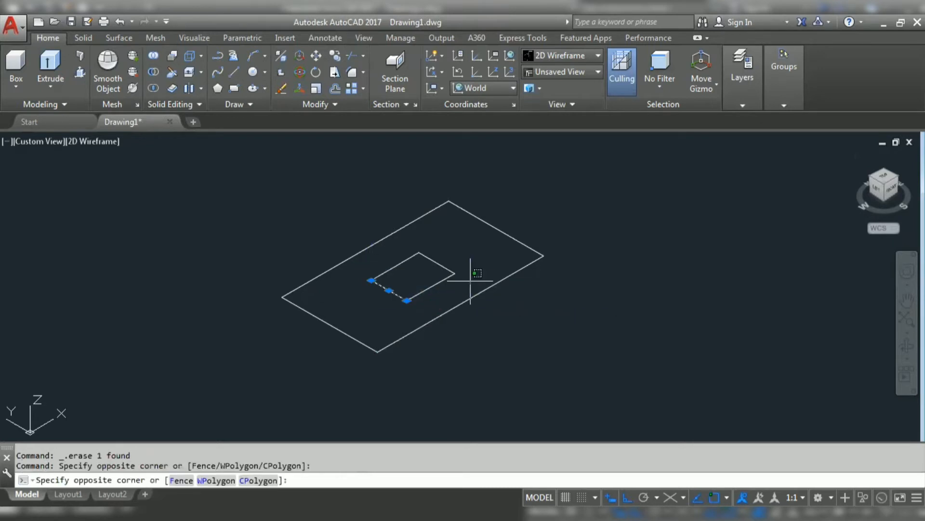
click(408, 236)
text(j)
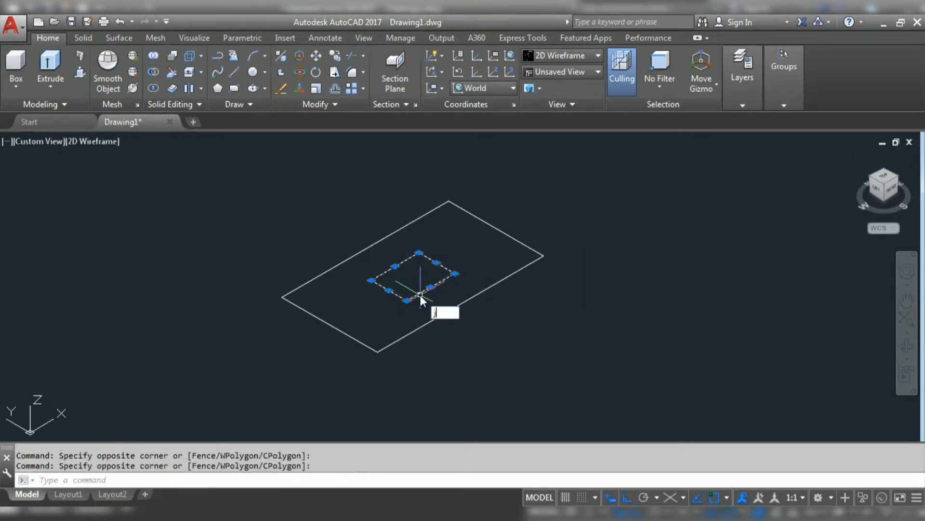
key(Return)
- Select the base and opening outlines, check the base thickness on the PDF drawing, and extrude both 8 in AutoCAD
click(617, 380)
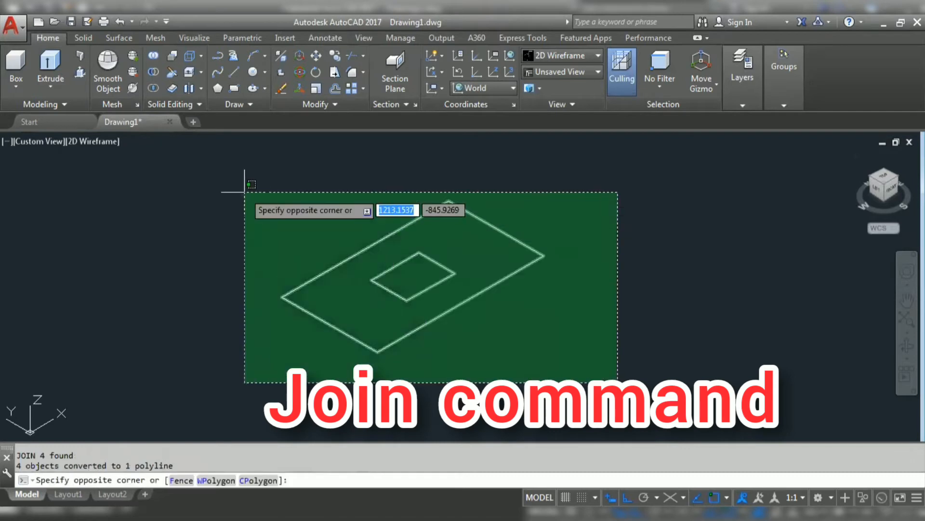
click(222, 170)
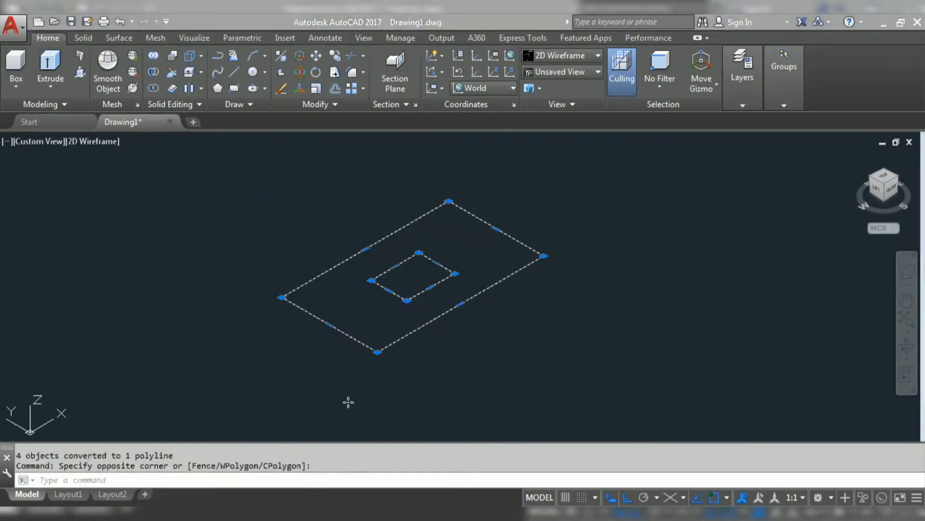
key(alt+Tab)
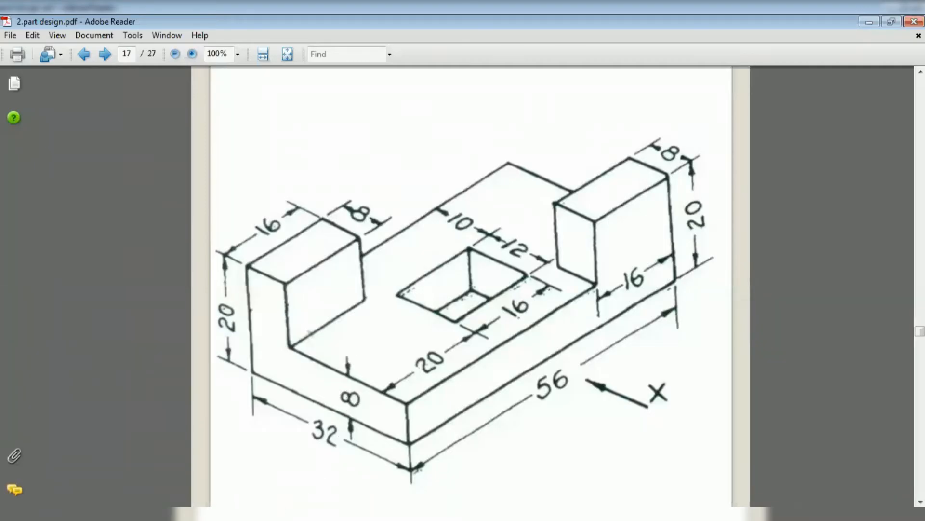
key(alt+Tab)
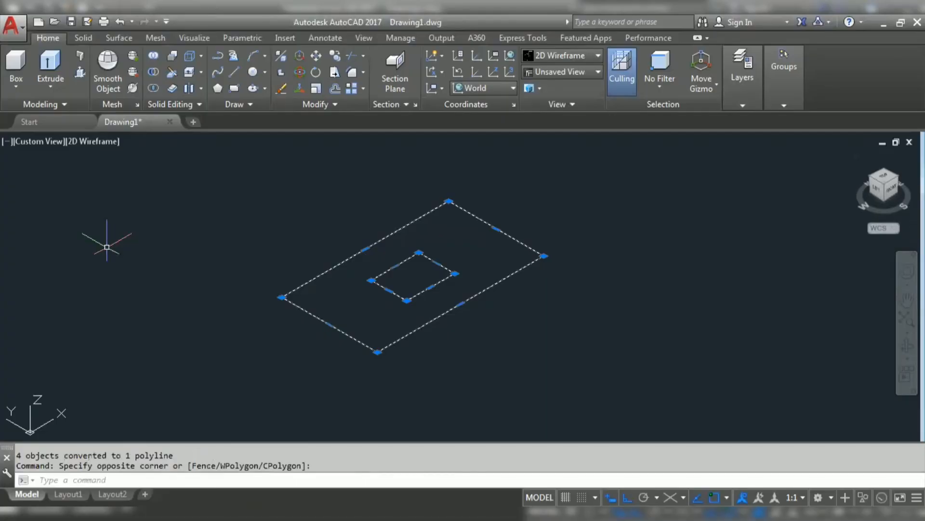
click(59, 78)
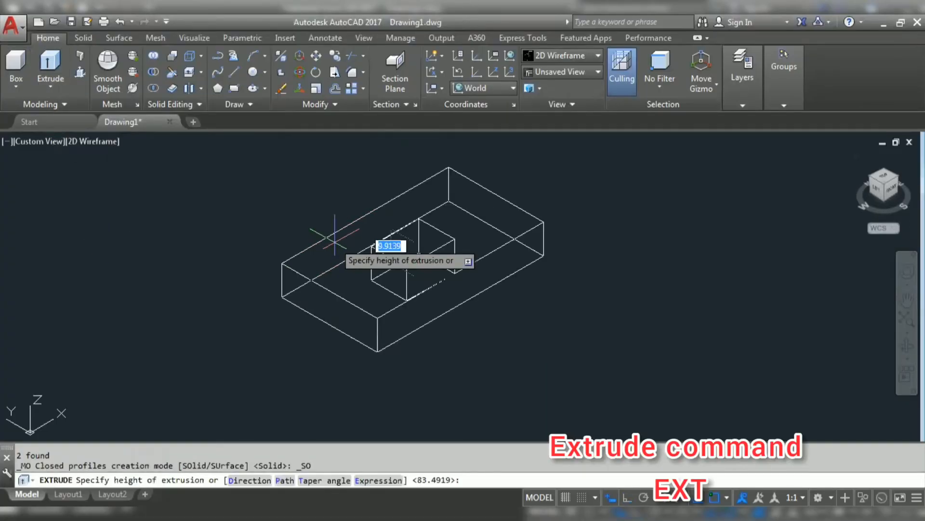
text(8)
key(Return)
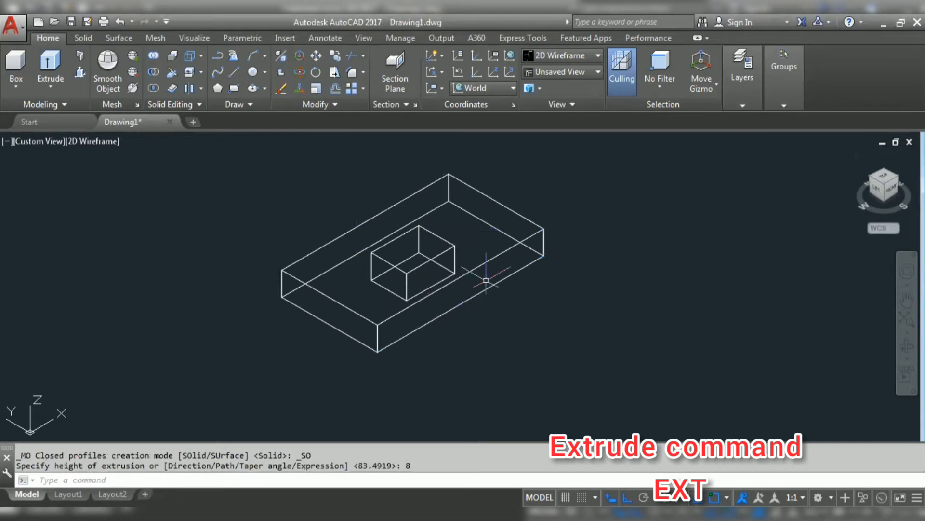
- Examine the extruded base and inner block in the Hidden and Conceptual visual styles, and return to 2D Wireframe
mouse_move(485, 280)
shift+middle_down()
mouse_move(451, 320)
mouse_move(434, 270)
mouse_move(475, 252)
mouse_move(481, 292)
shift+middle_up()
click(578, 55)
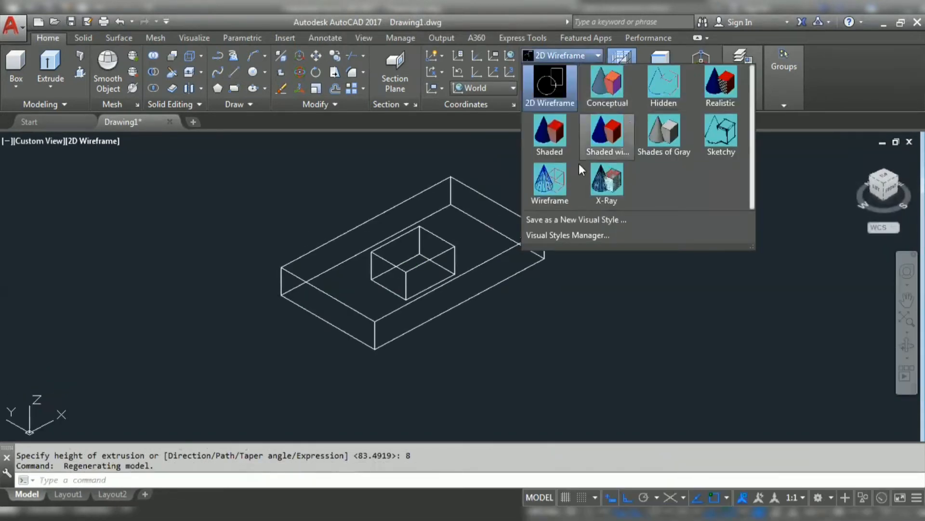
click(658, 93)
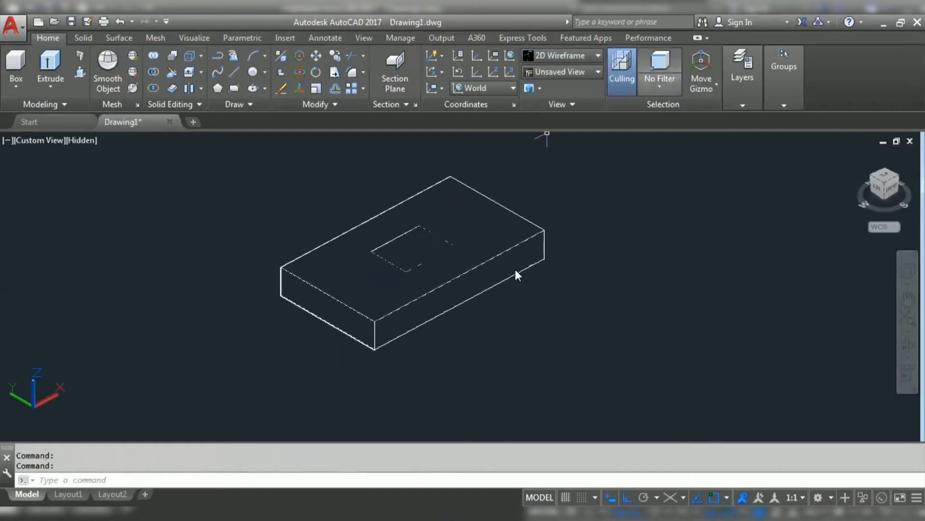
shift+middle_drag(440, 307, 421, 300)
drag(422, 286, 409, 265)
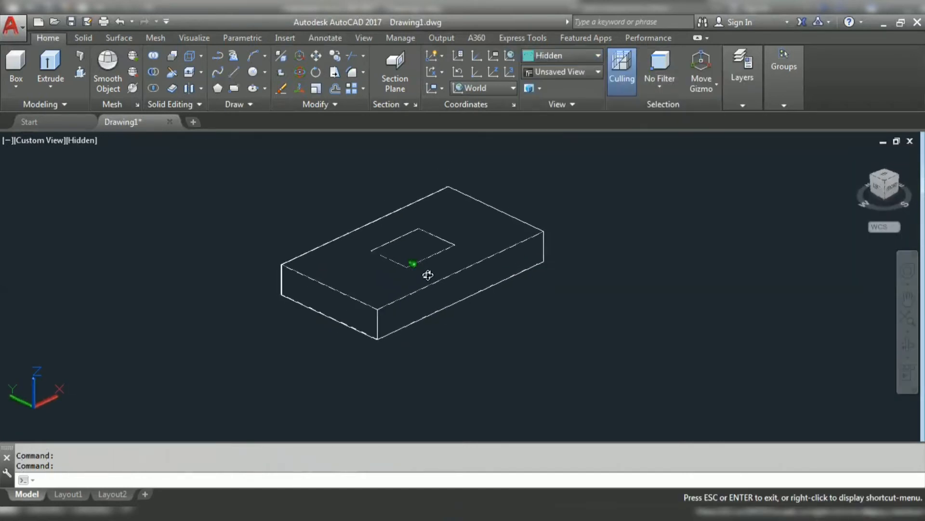
key(Escape)
click(565, 55)
click(606, 84)
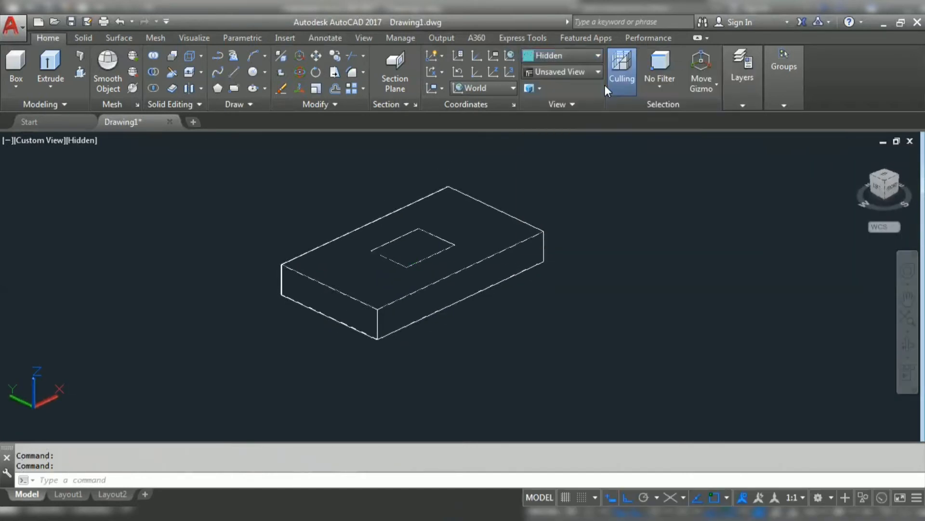
click(557, 58)
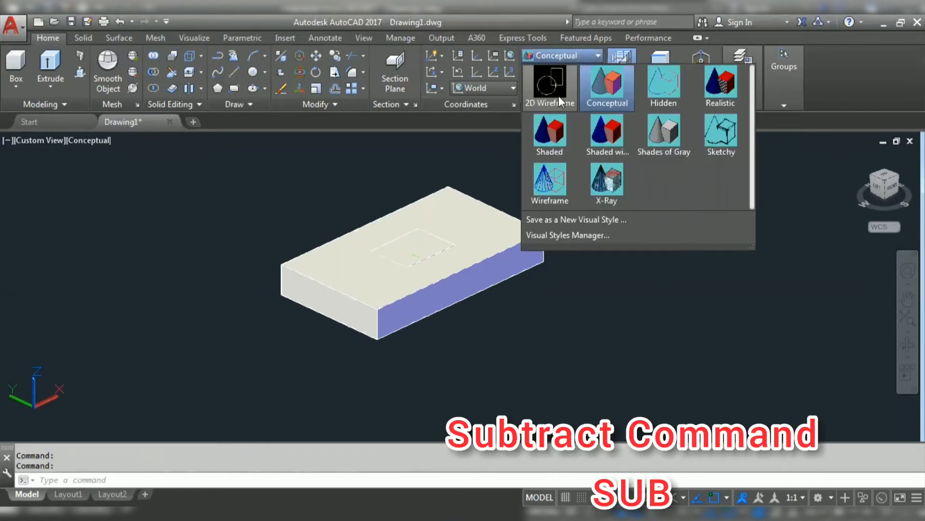
click(560, 96)
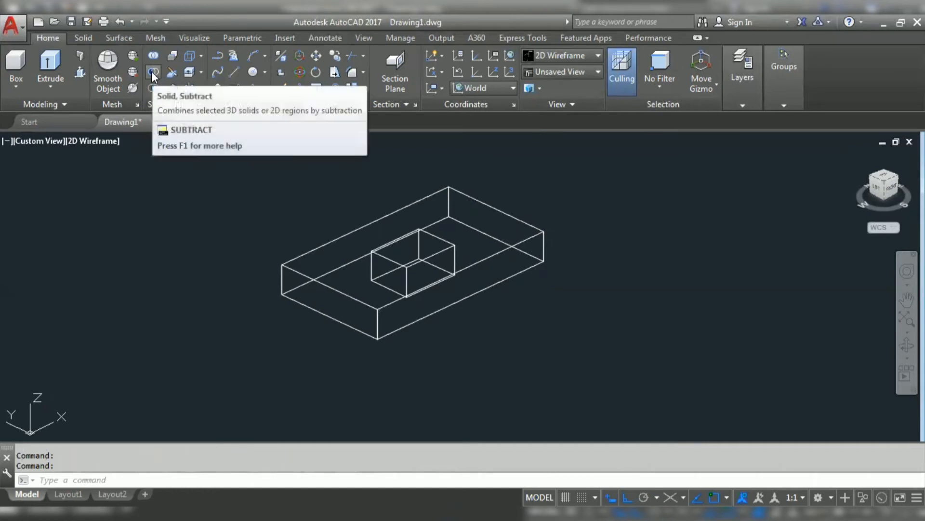
- Subtract the inner block from the base solid to cut the rectangular opening
text(s)
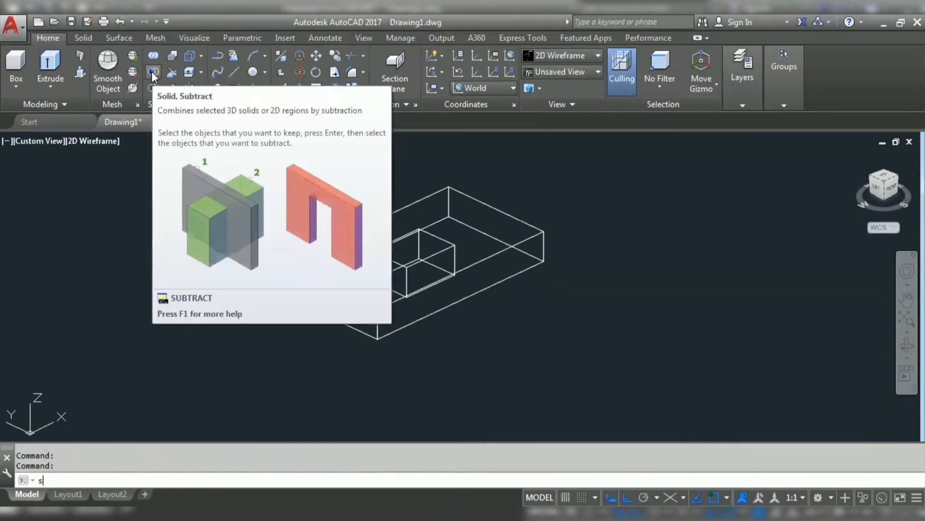
text(ub)
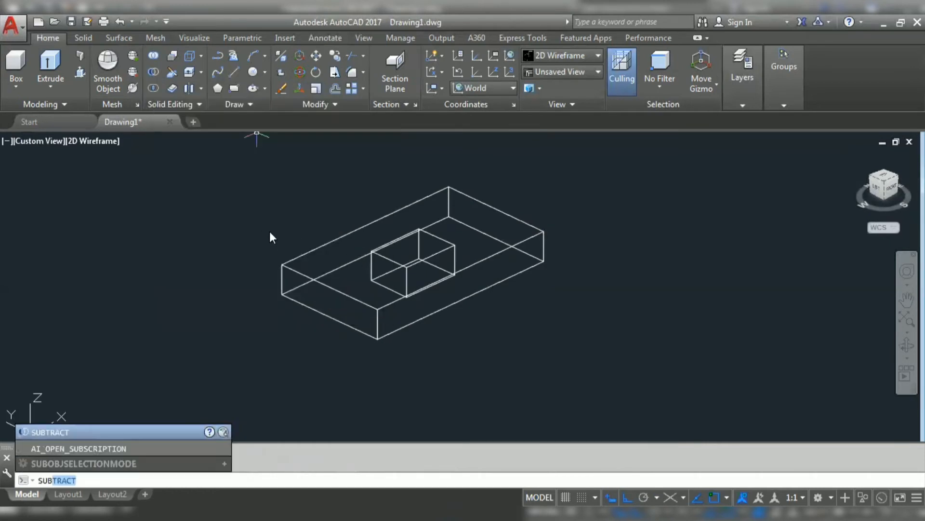
key(Return)
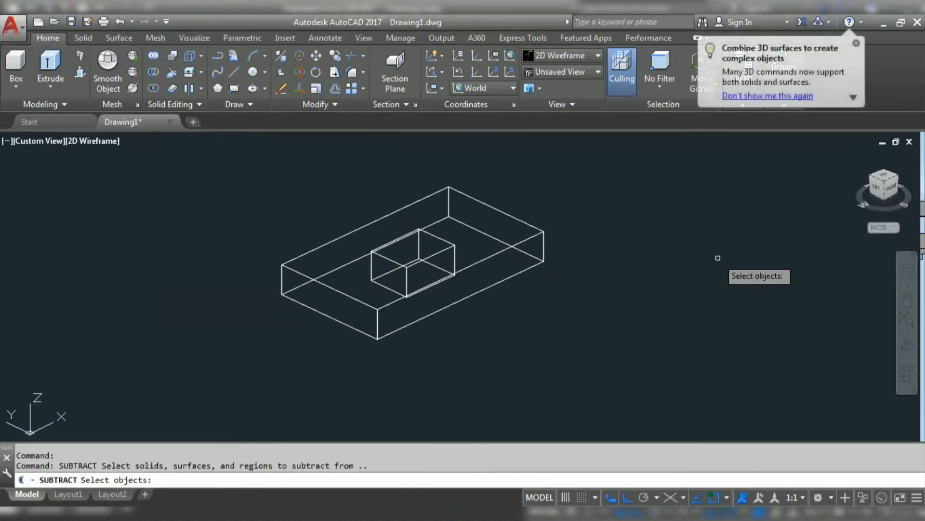
mouse_move(624, 256)
shift+middle_down()
mouse_move(627, 283)
mouse_move(626, 263)
shift+middle_up()
shift+middle_drag(661, 303, 661, 294)
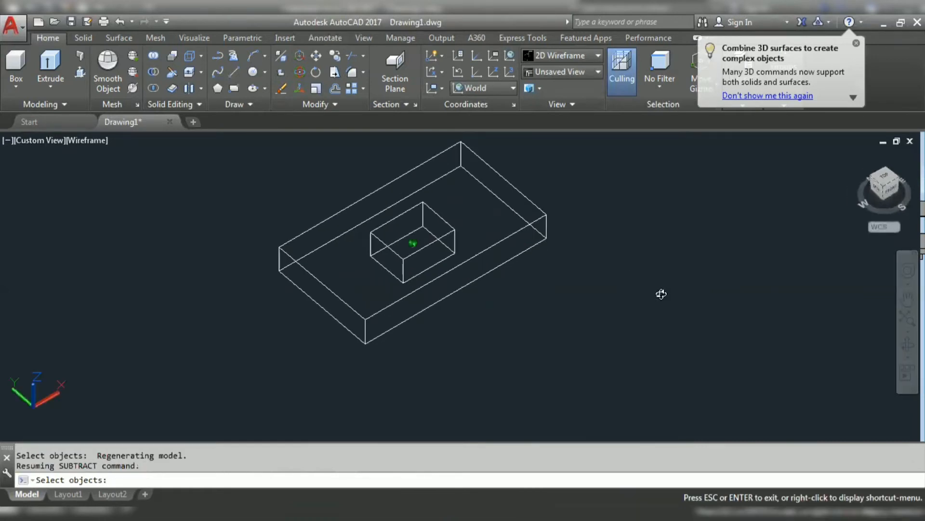
click(457, 261)
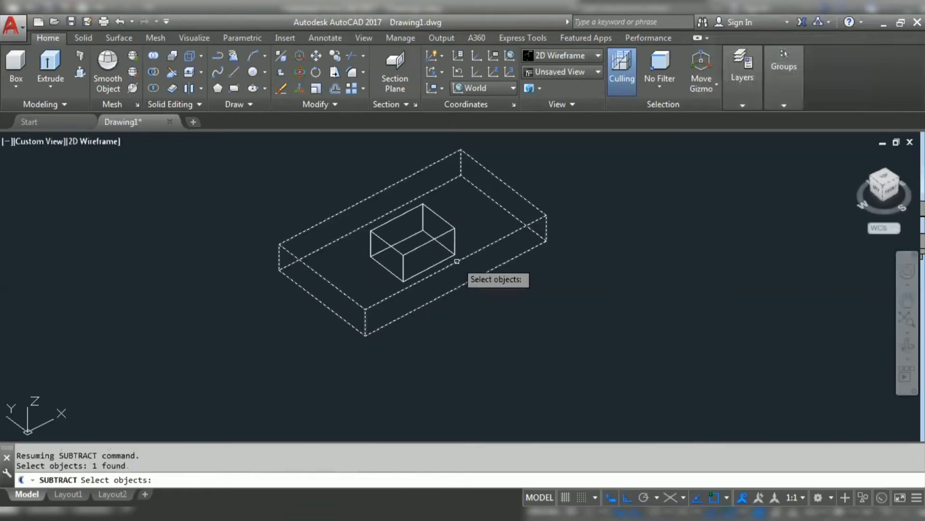
key(Return)
click(430, 240)
key(Return)
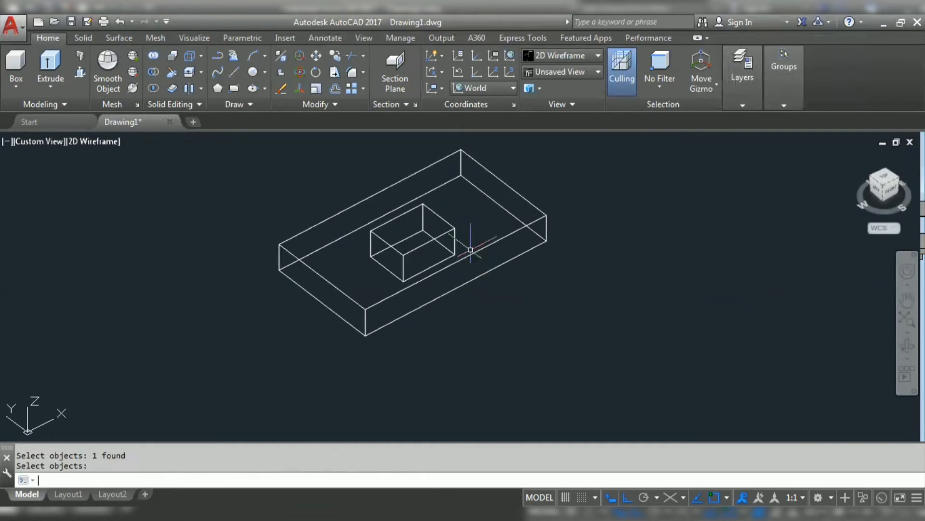
- Set the visual style to Conceptual and examine the rectangular opening in the base
click(567, 54)
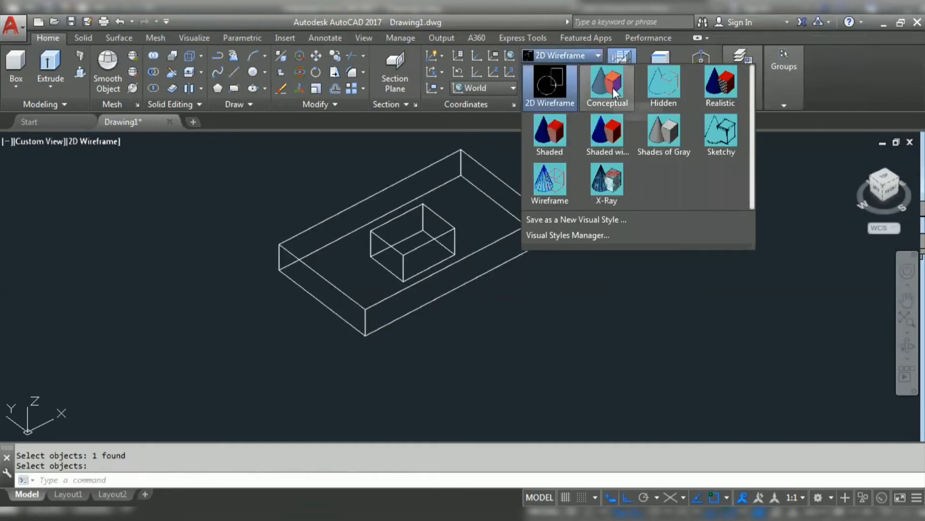
click(612, 87)
shift+middle_drag(533, 279, 471, 265)
- Set the base solid's color to Red in its properties, and close the properties
click(448, 239)
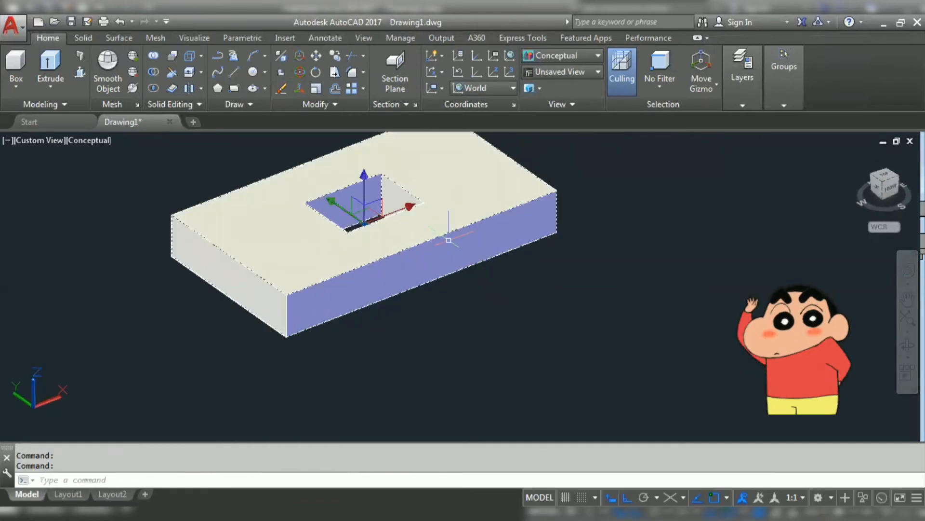
right_click(447, 239)
click(463, 482)
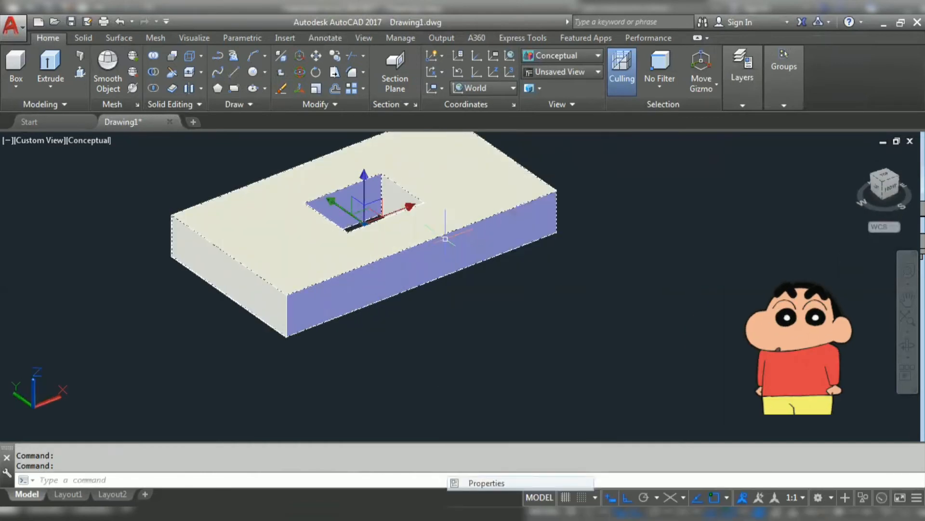
click(111, 99)
click(128, 99)
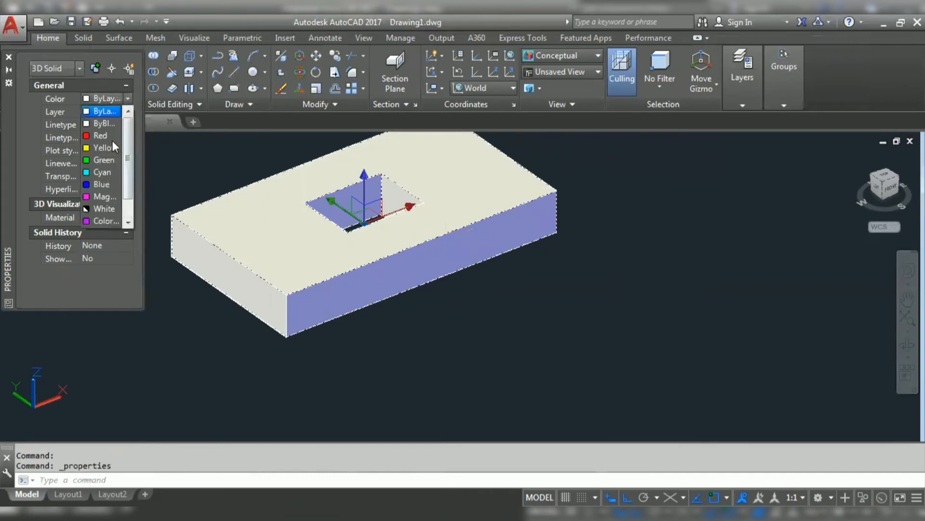
click(100, 135)
click(8, 57)
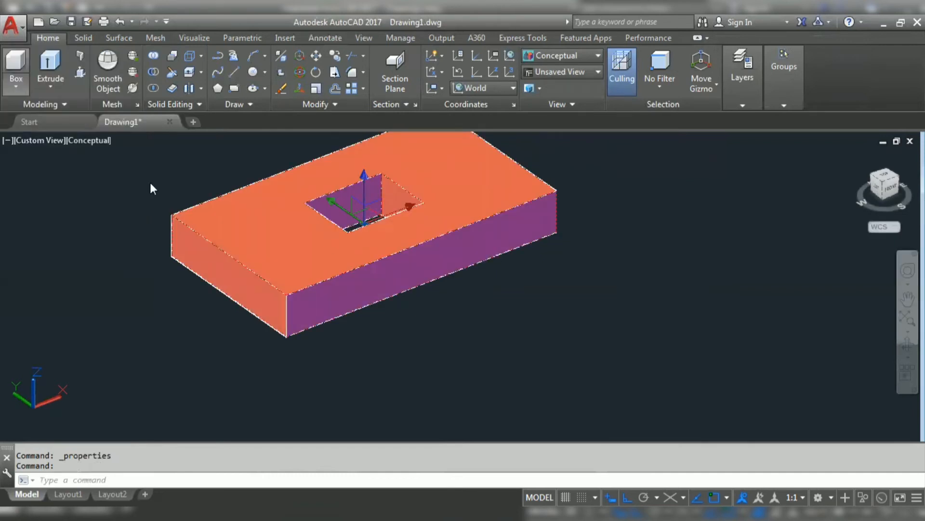
- Deselect the base, restore the home view centred on it, and set the visual style to 2D Wireframe
key(Escape)
shift+middle_drag(295, 241, 323, 234)
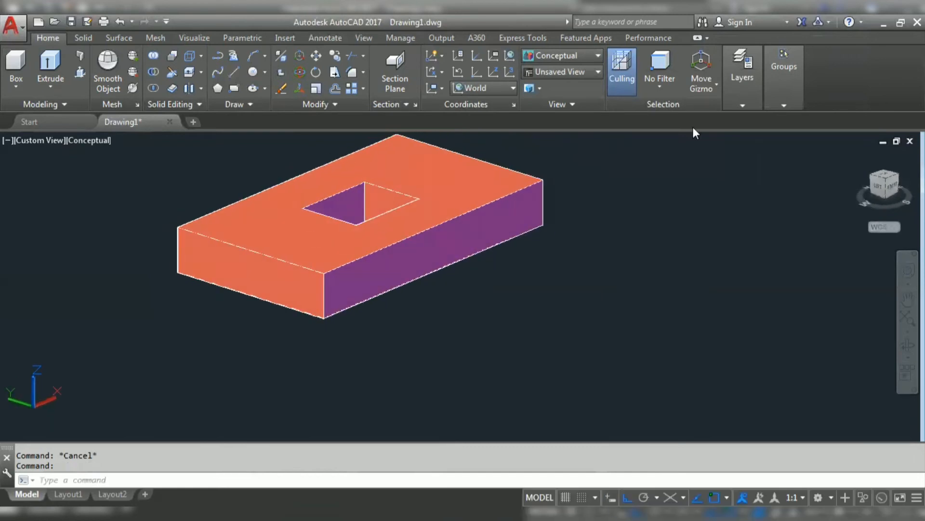
click(857, 154)
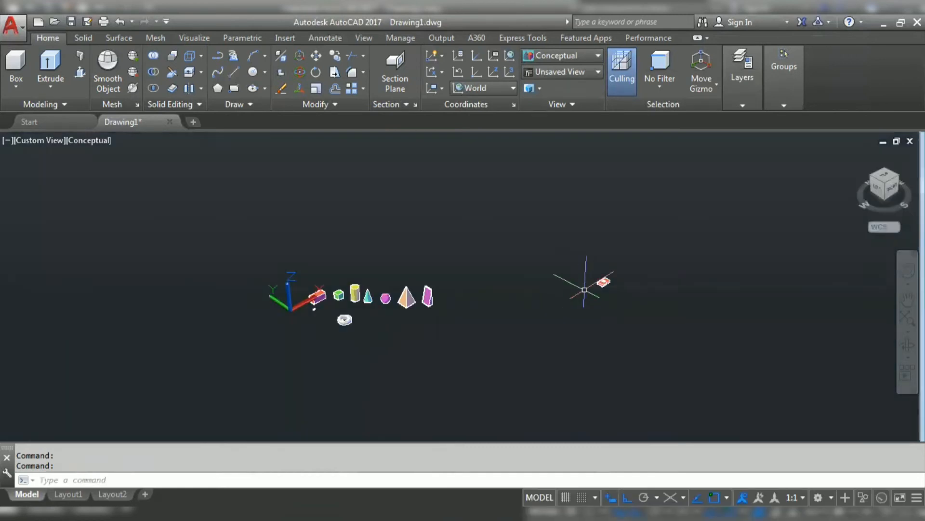
scroll(588, 277, up, 4)
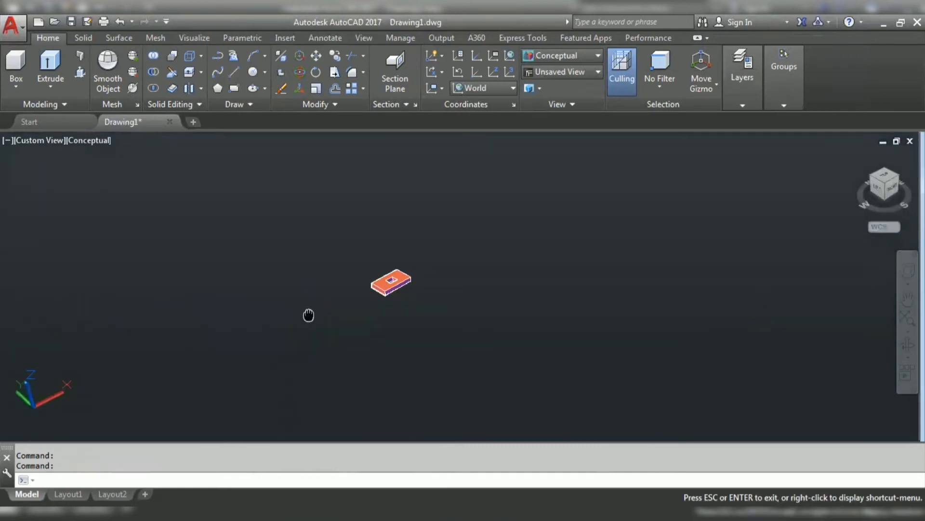
middle_drag(308, 314, 163, 322)
middle_drag(231, 284, 415, 290)
scroll(420, 284, up, 3)
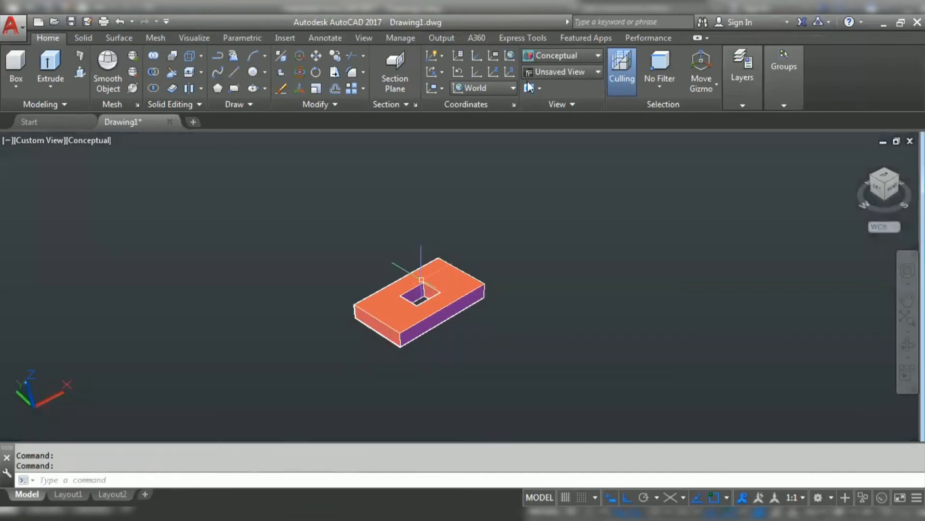
click(542, 58)
click(544, 72)
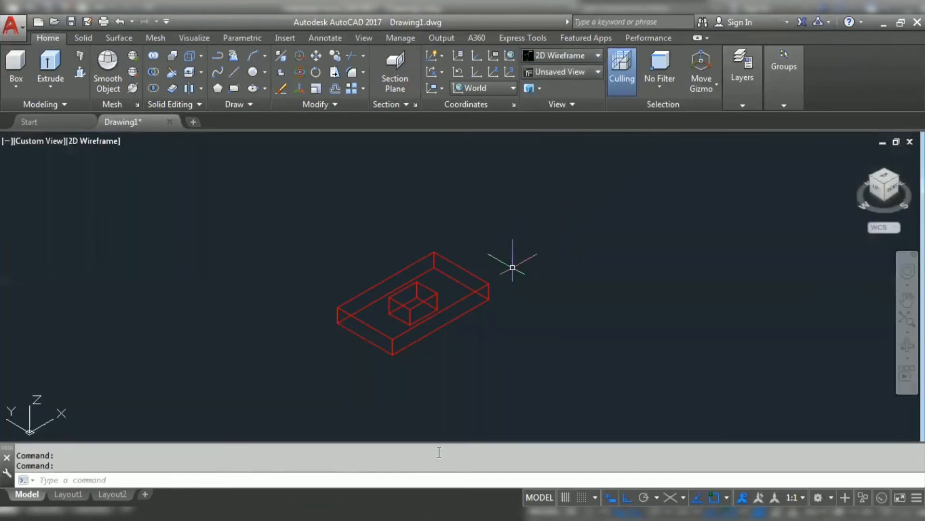
- Switch to the part drawing in Adobe Reader, examine the dimensions of the two upright end blocks, and return to AutoCAD
key(alt+Tab)
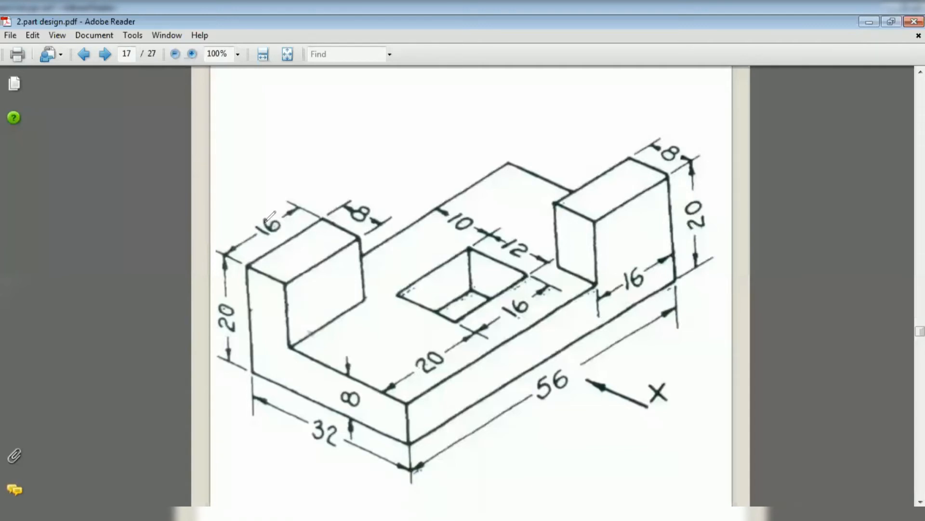
mouse_move(618, 160)
mouse_down()
mouse_move(722, 277)
mouse_move(562, 175)
mouse_up()
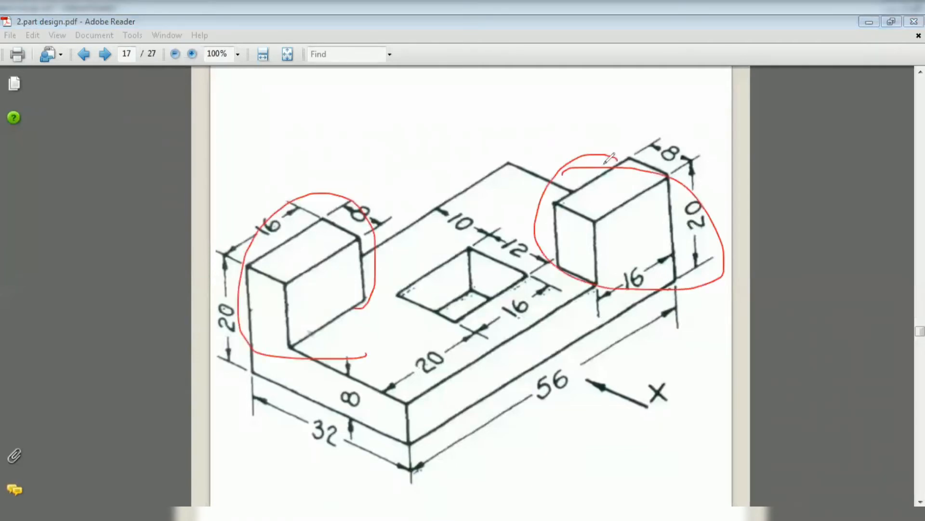
key(Escape)
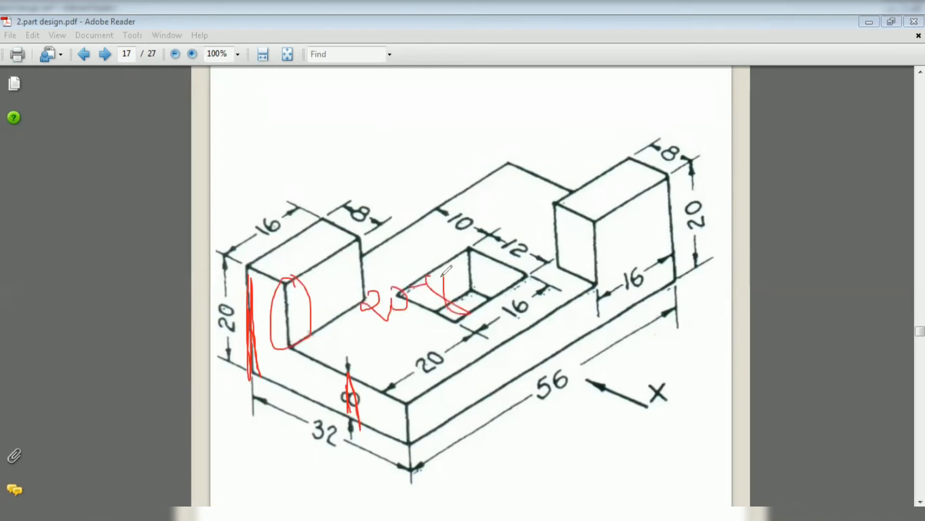
drag(515, 288, 602, 298)
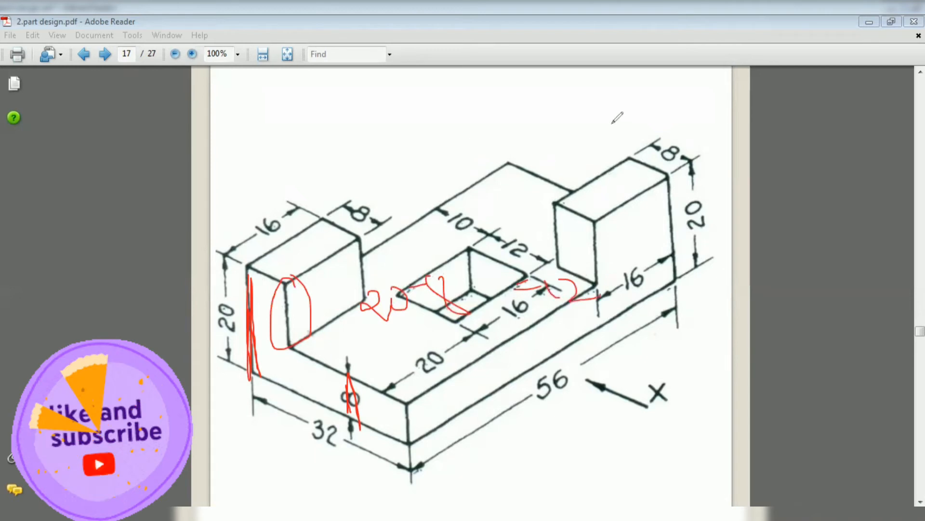
key(e)
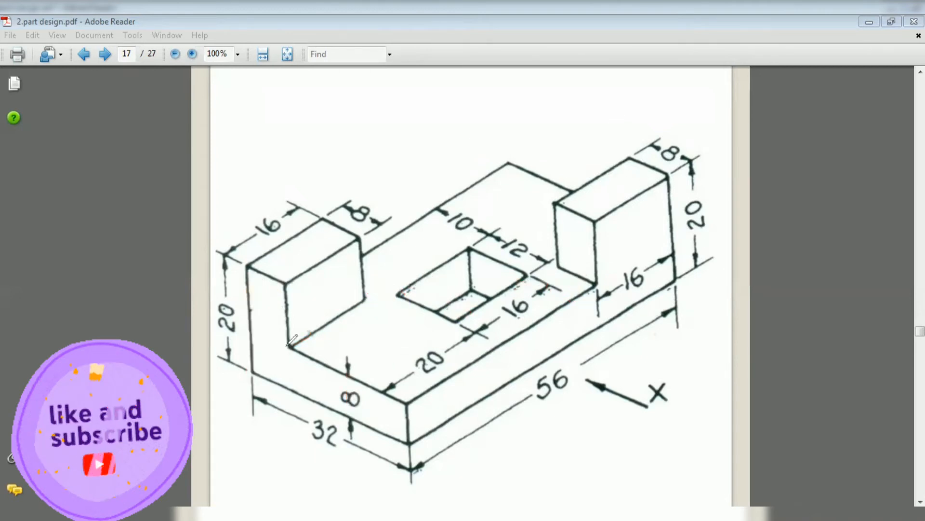
mouse_move(289, 346)
mouse_down()
mouse_move(288, 278)
mouse_move(315, 272)
mouse_up()
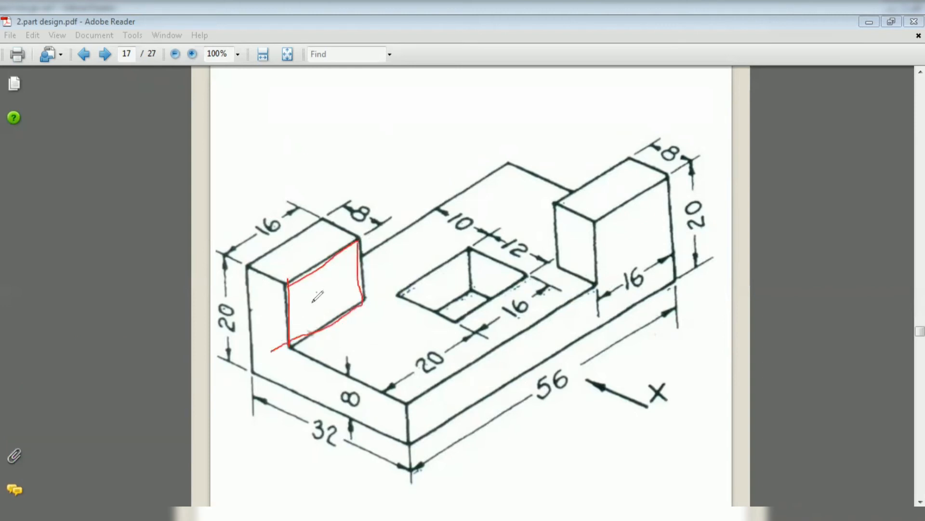
drag(319, 273, 295, 250)
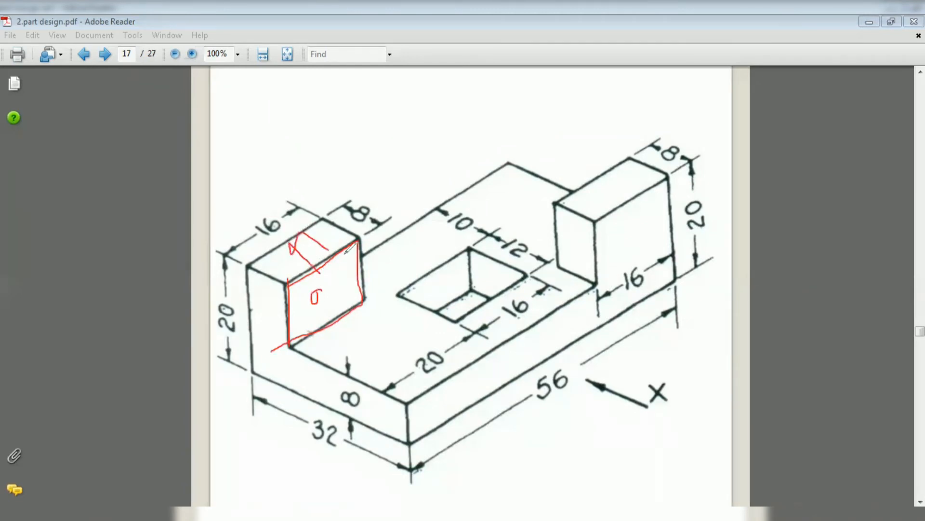
drag(371, 194, 374, 181)
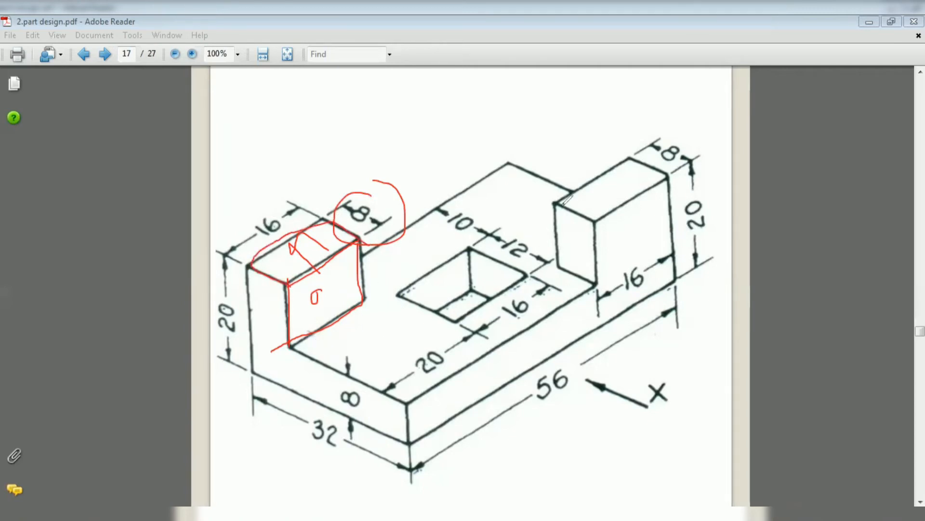
key(Escape)
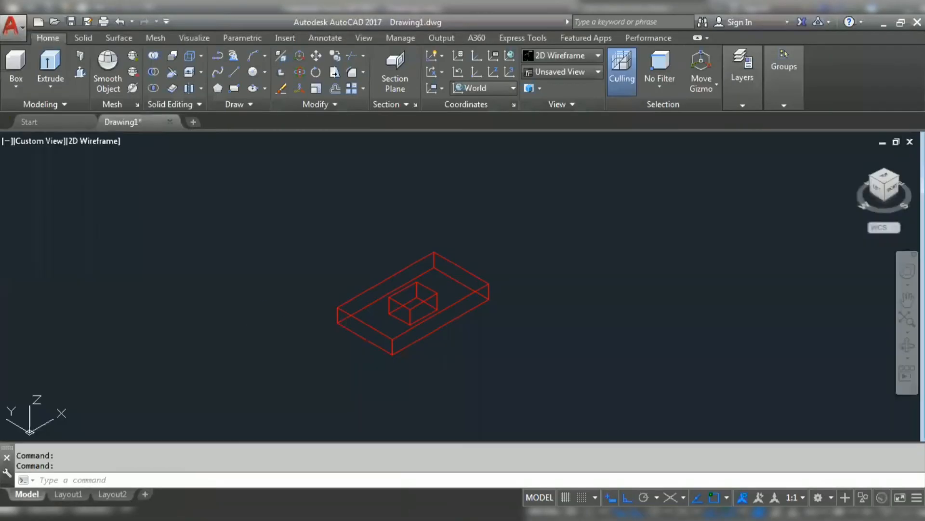
- Draw a line from the base's upper corner at the far end of the front long edge, 16 units back along that edge
scroll(485, 342, up, 2)
middle_drag(552, 352, 413, 395)
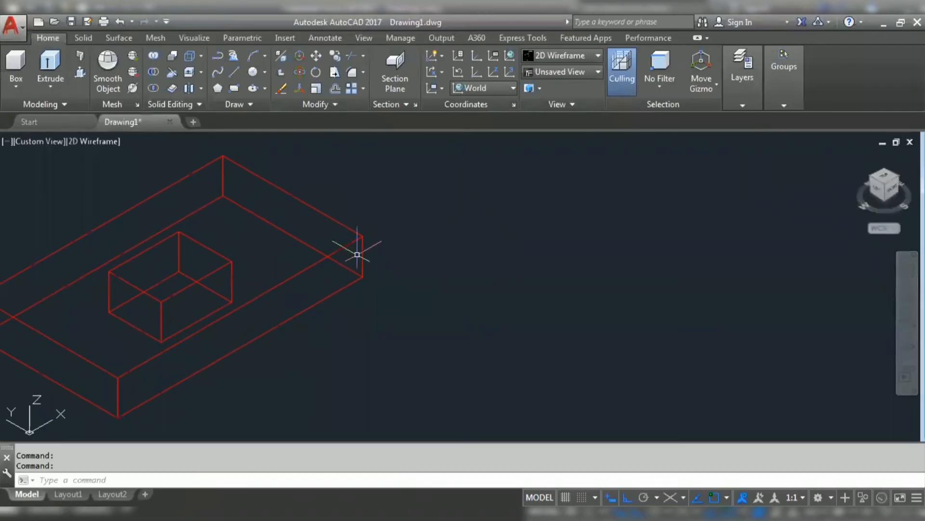
scroll(356, 251, down, 1)
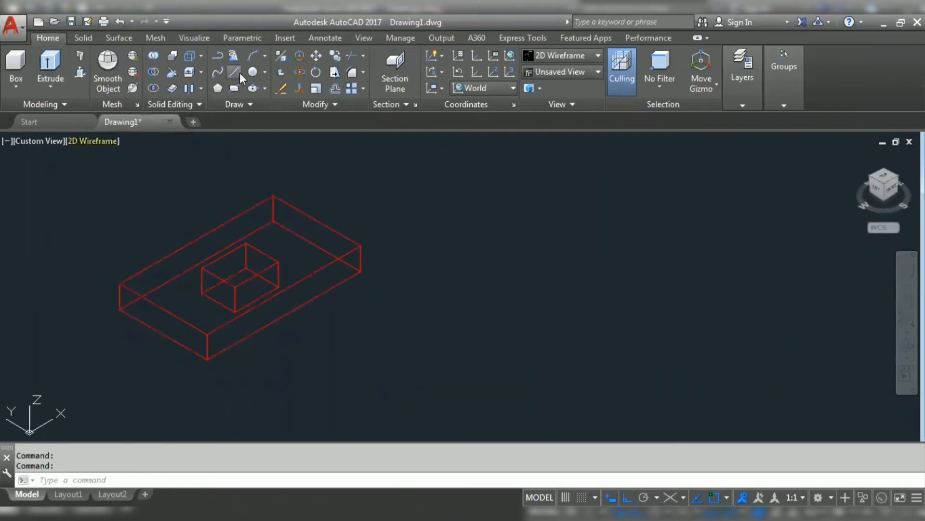
click(234, 72)
click(360, 246)
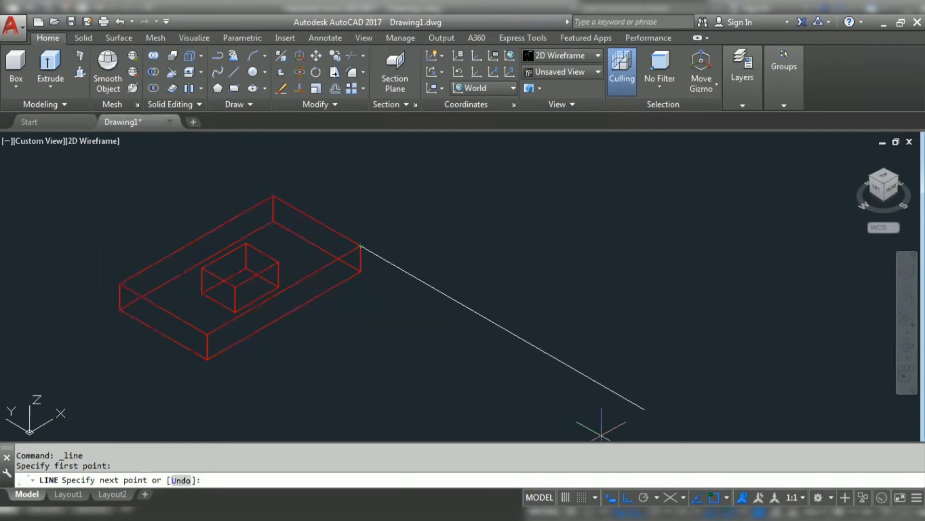
text(15)
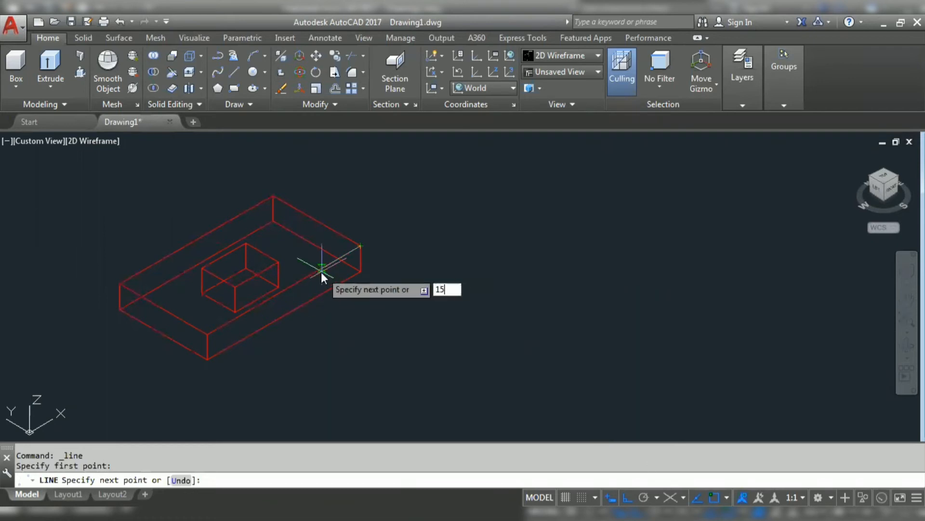
key(BackSpace)
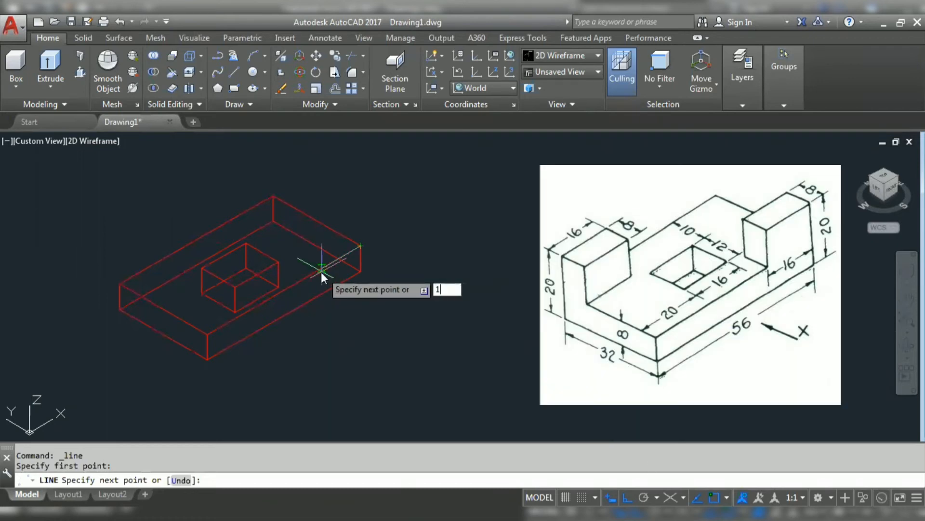
text(6)
key(Return)
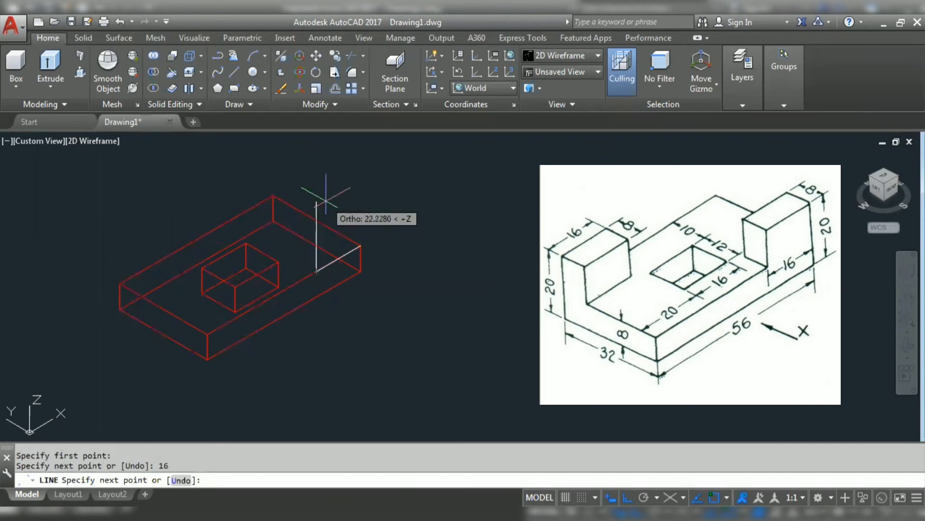
- Continue the line 12 units up, 16 parallel to the base edge and 12 down to complete the upright rectangle
text(12)
key(Return)
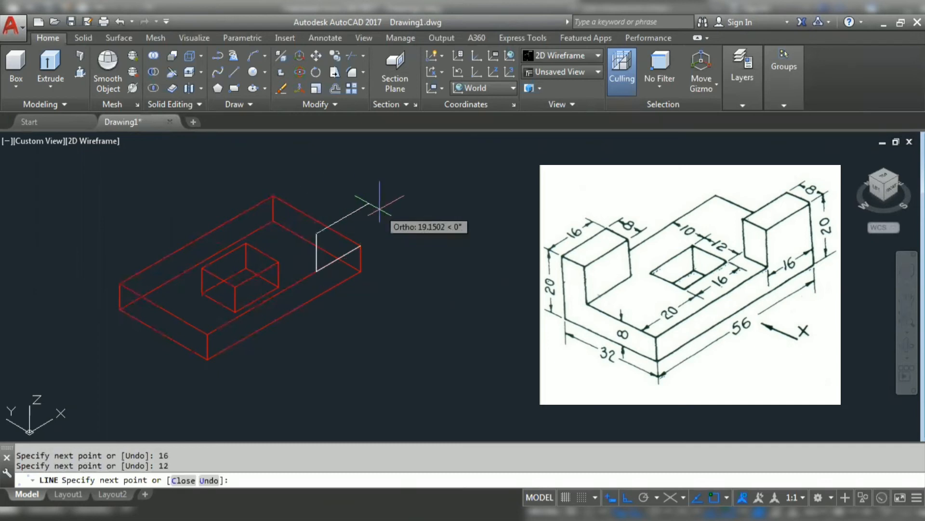
text(16)
key(Return)
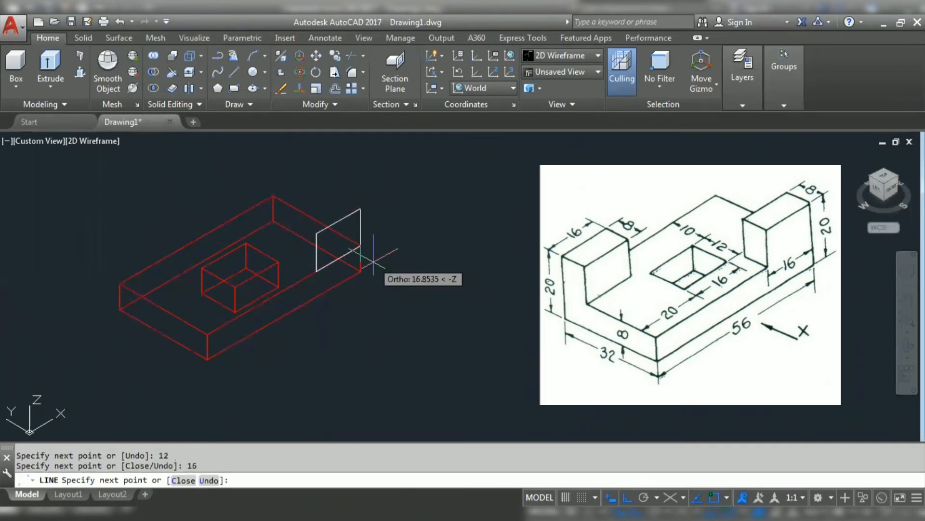
text(12)
key(Return)
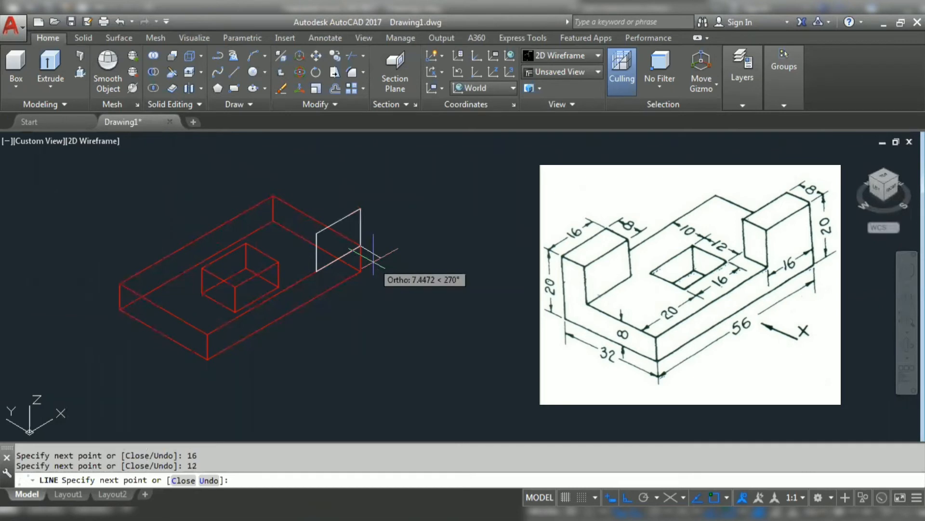
key(Escape)
click(374, 209)
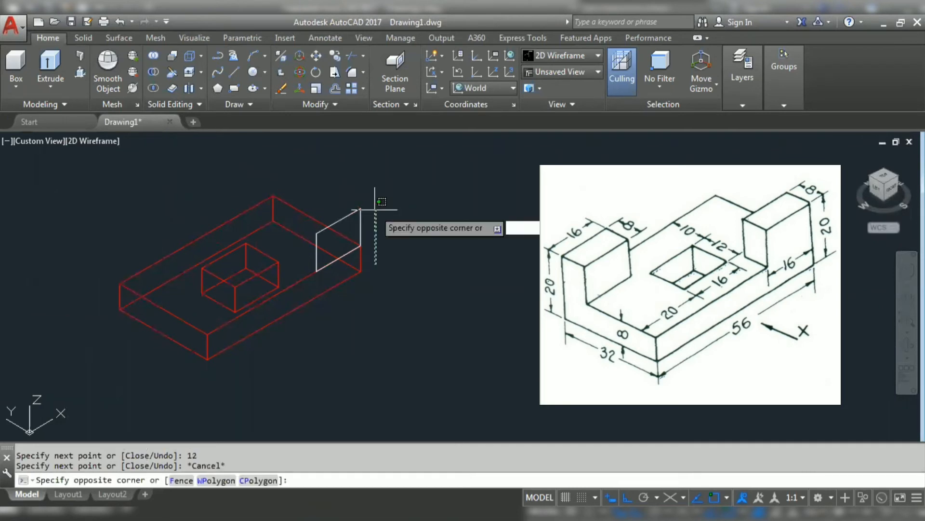
click(295, 212)
key(Escape)
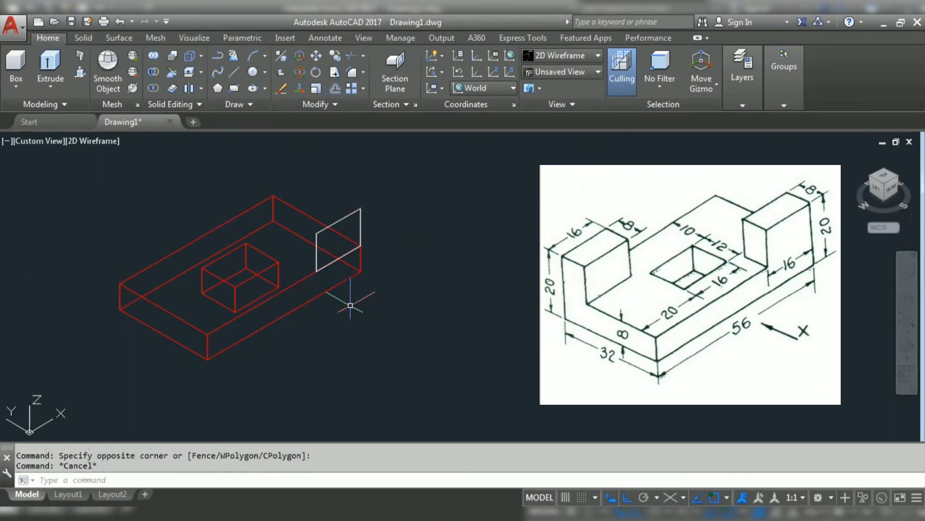
- Join the four lines of the upright rectangle into a single polyline
click(305, 193)
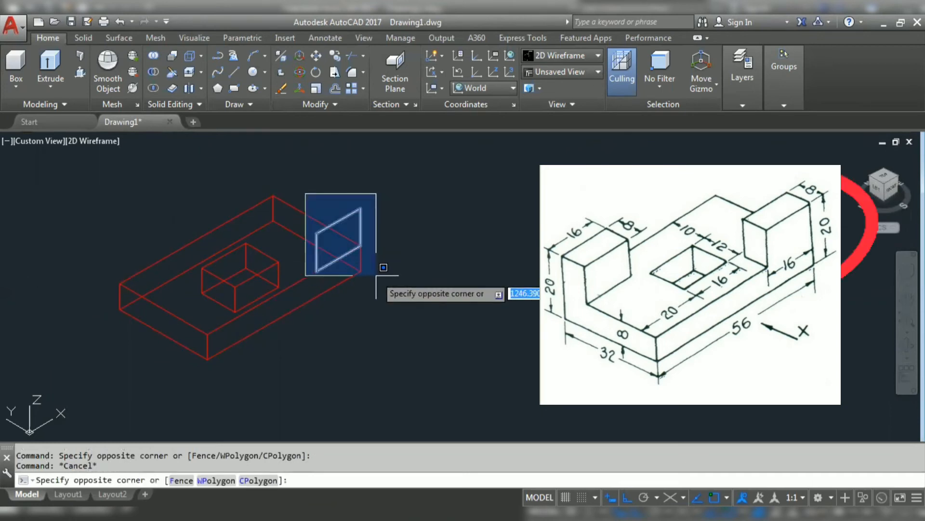
click(376, 275)
text(J)
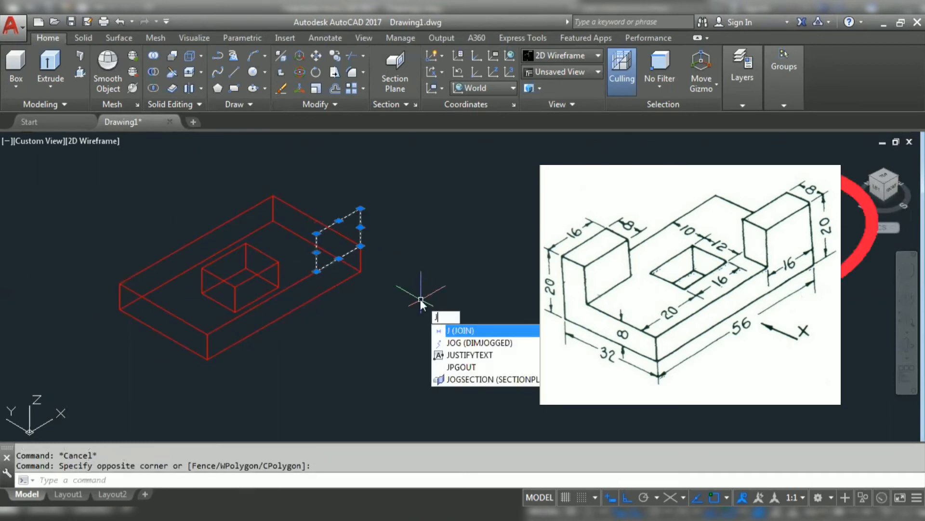
key(Return)
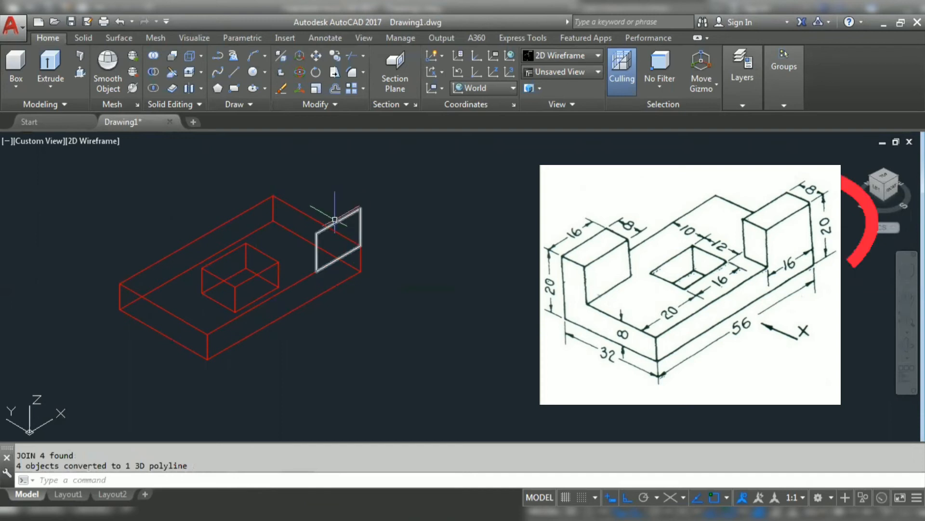
- Extrude the upright rectangle 8 units inward over the base to form the first end block
click(50, 65)
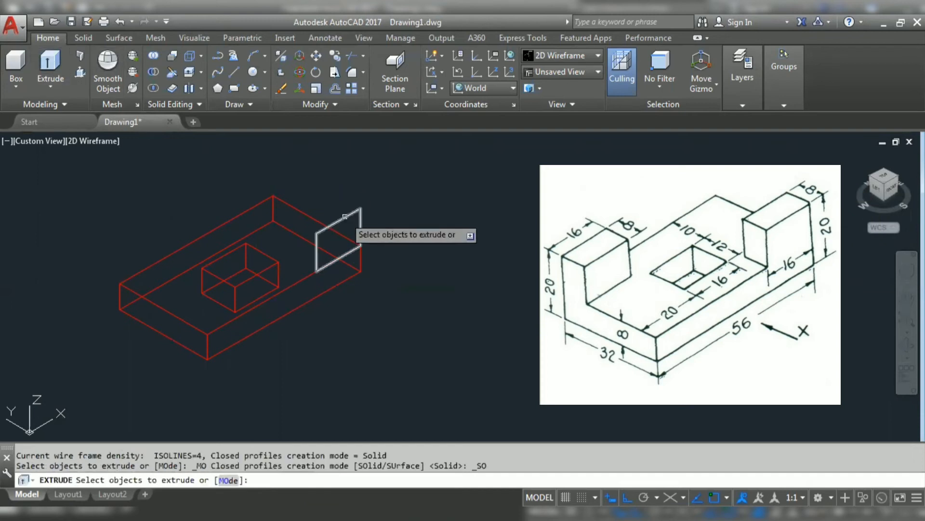
click(345, 217)
key(Return)
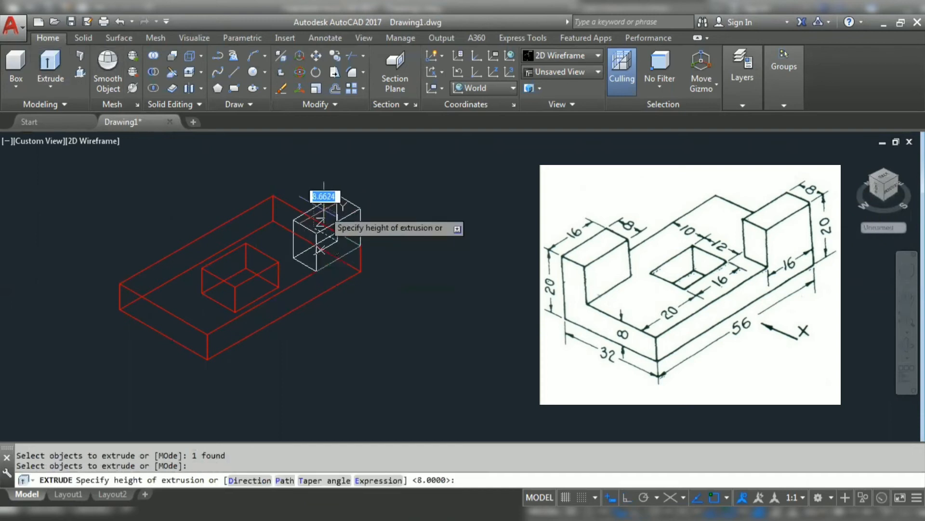
key(Return)
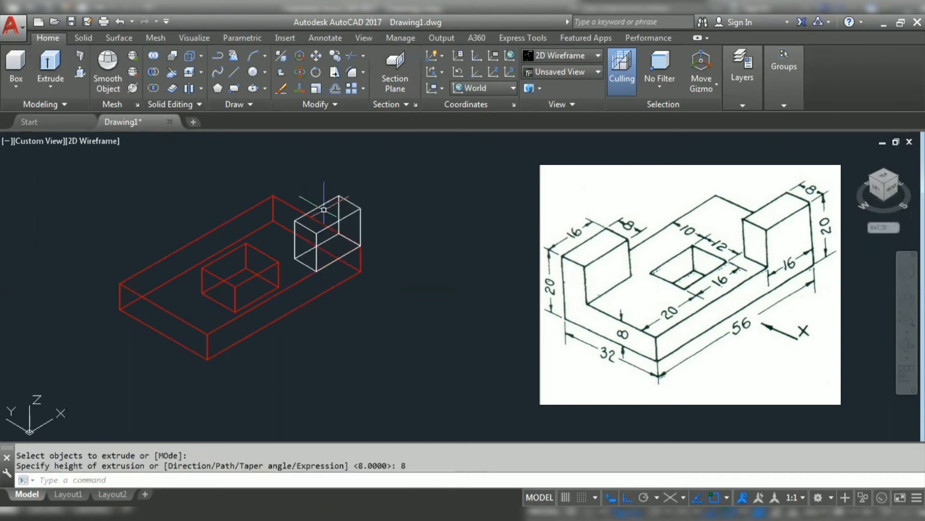
- Set the new end block's color to Green in its properties and deselect it
click(318, 233)
right_click(322, 231)
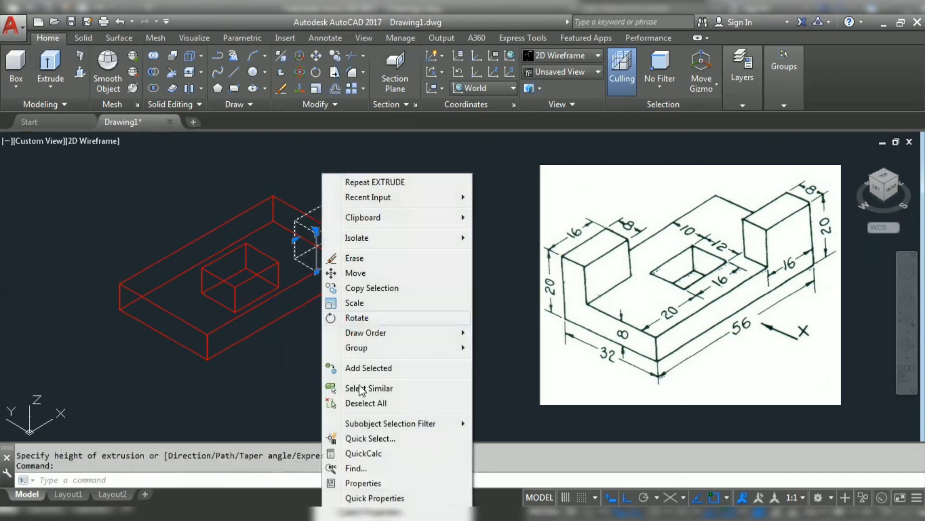
click(357, 482)
click(120, 97)
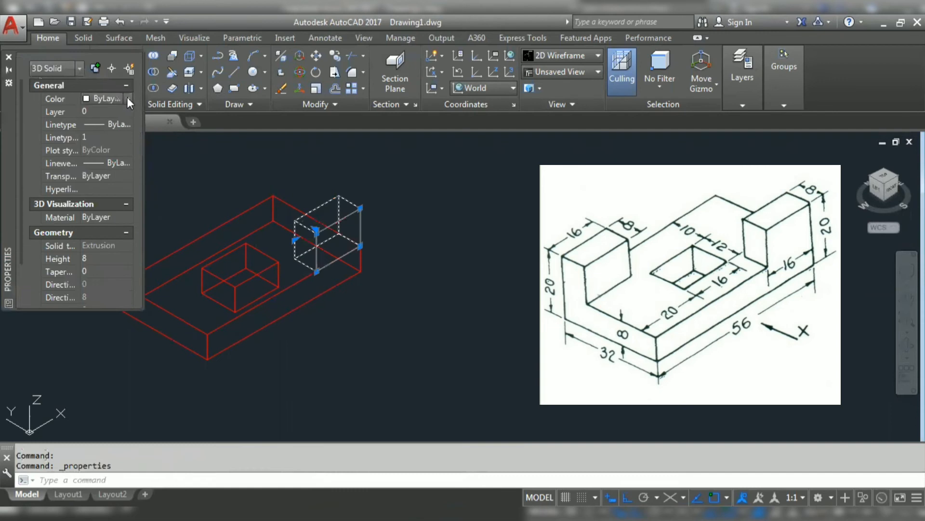
click(126, 97)
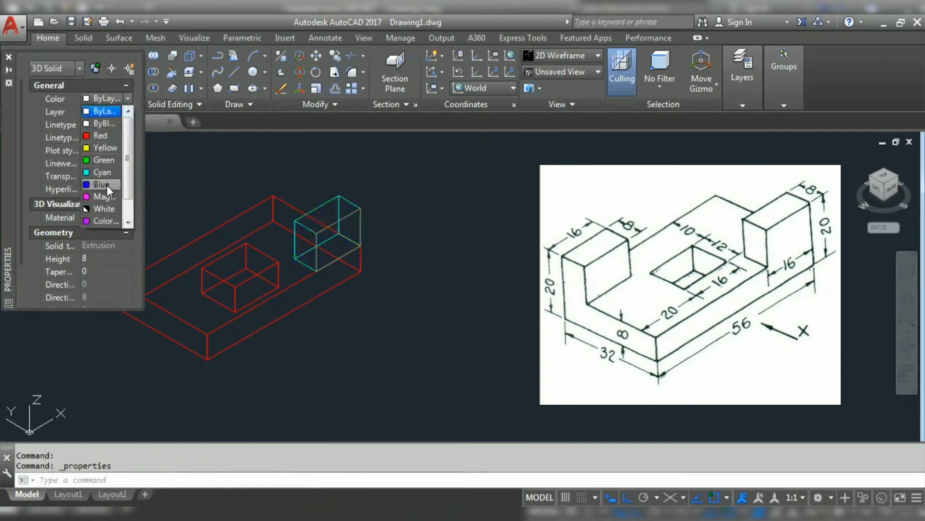
click(115, 161)
key(Escape)
key(Escape)
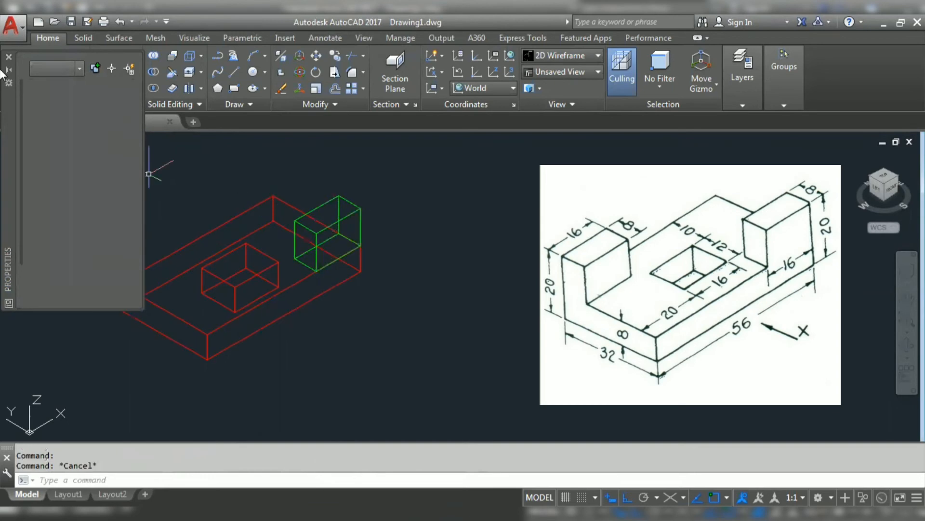
- Close the properties palette and copy the green end block from its lower inner corner to the base's top corner at the opposite end
click(9, 57)
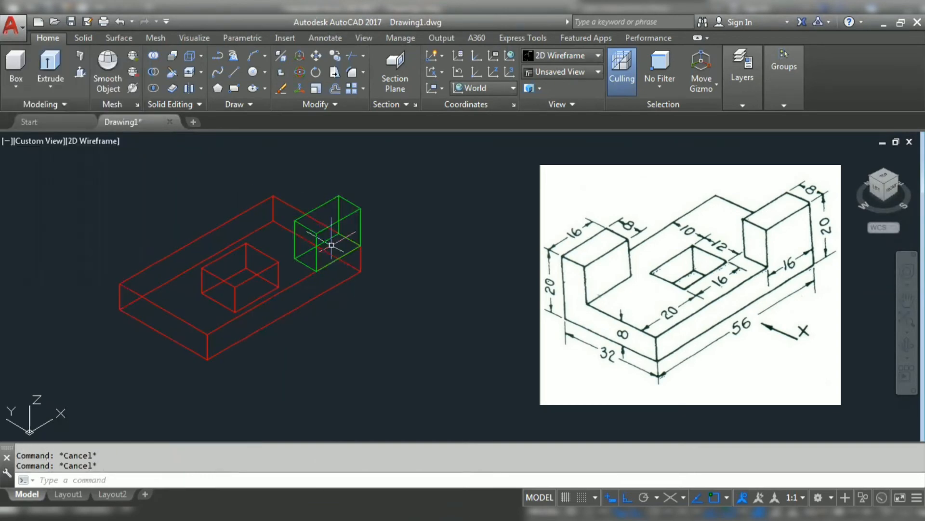
click(316, 251)
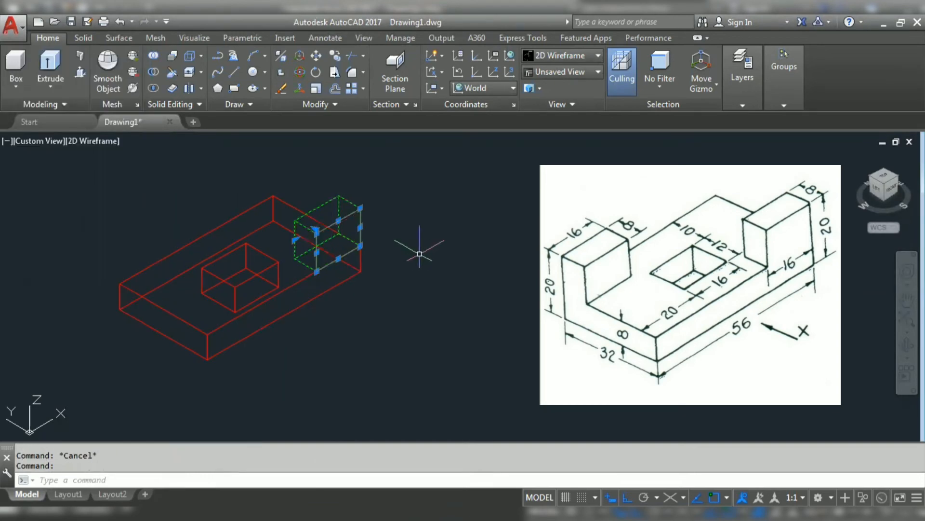
text(co)
key(Return)
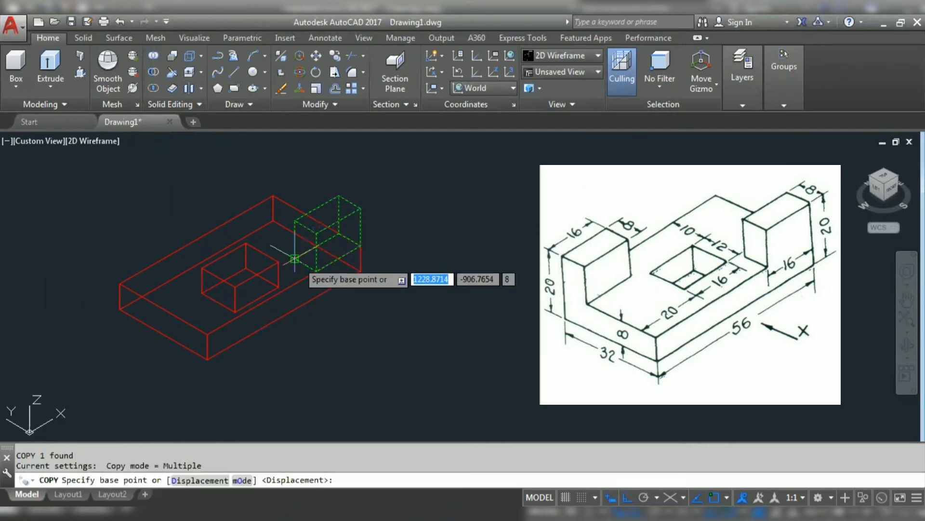
click(295, 259)
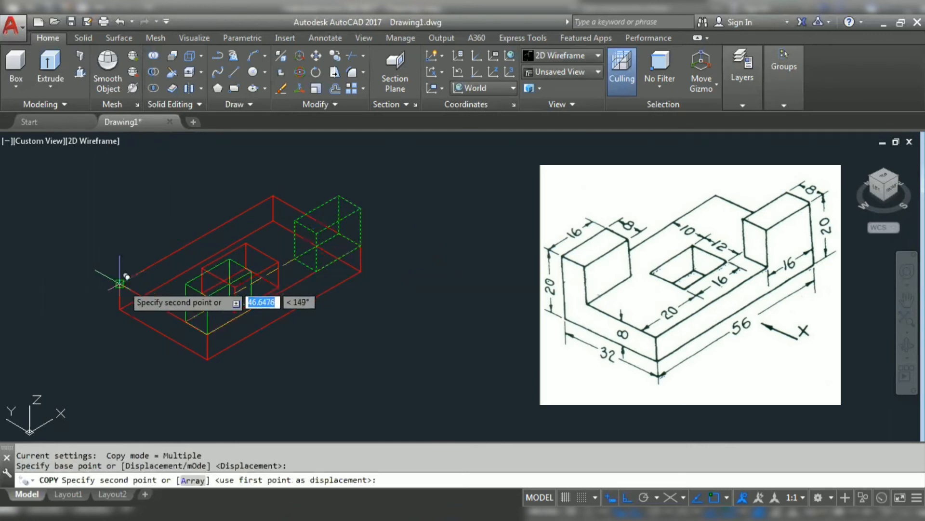
key(Escape)
key(Escape)
key(Escape)
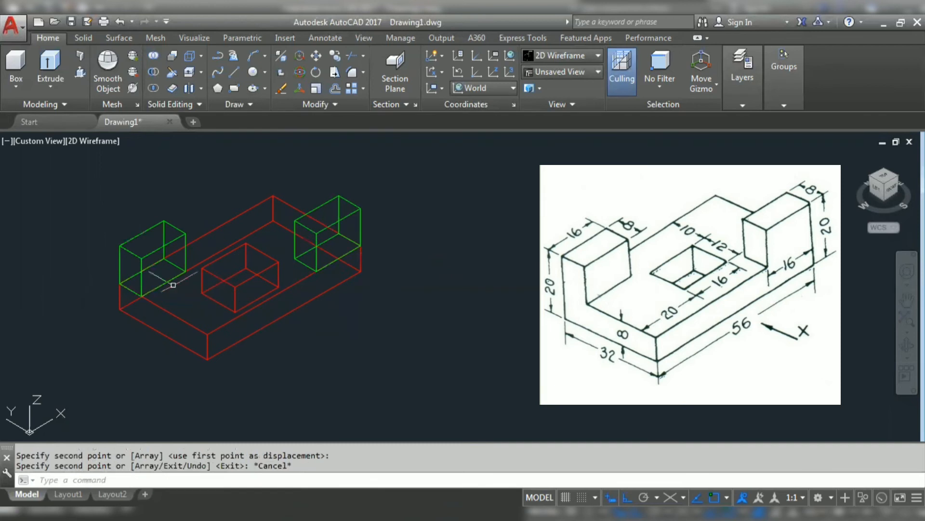
- Display the model in the Realistic visual style
click(576, 53)
click(712, 102)
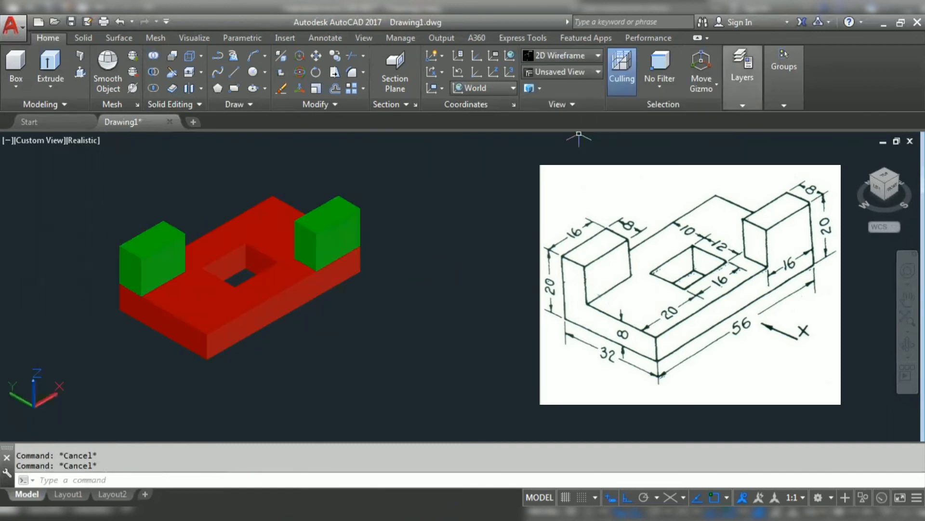
mouse_move(310, 310)
middle_down()
mouse_move(496, 324)
mouse_move(521, 347)
mouse_move(589, 265)
mouse_move(638, 265)
mouse_move(692, 283)
mouse_move(469, 320)
mouse_move(487, 291)
mouse_move(500, 340)
mouse_move(505, 328)
middle_up()
- Select the base and each green end block in turn to check whether they are separate solids
click(430, 335)
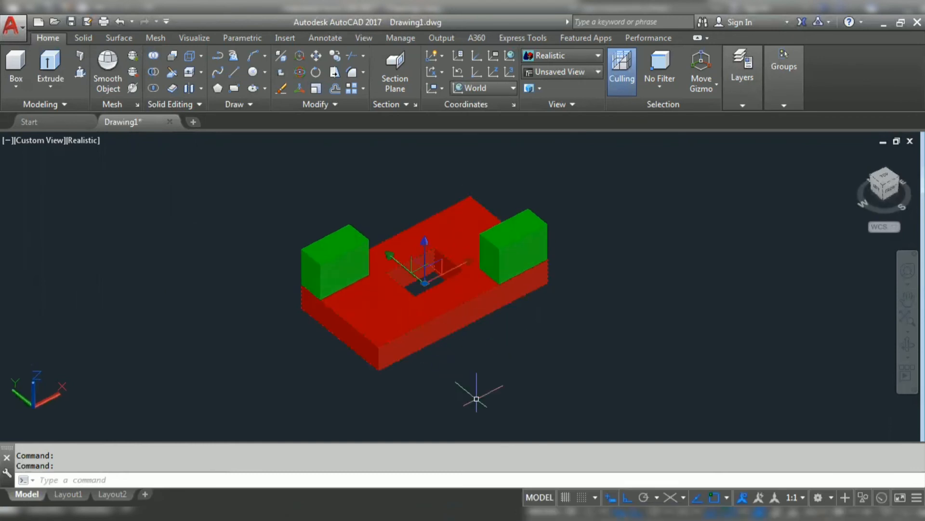
key(Escape)
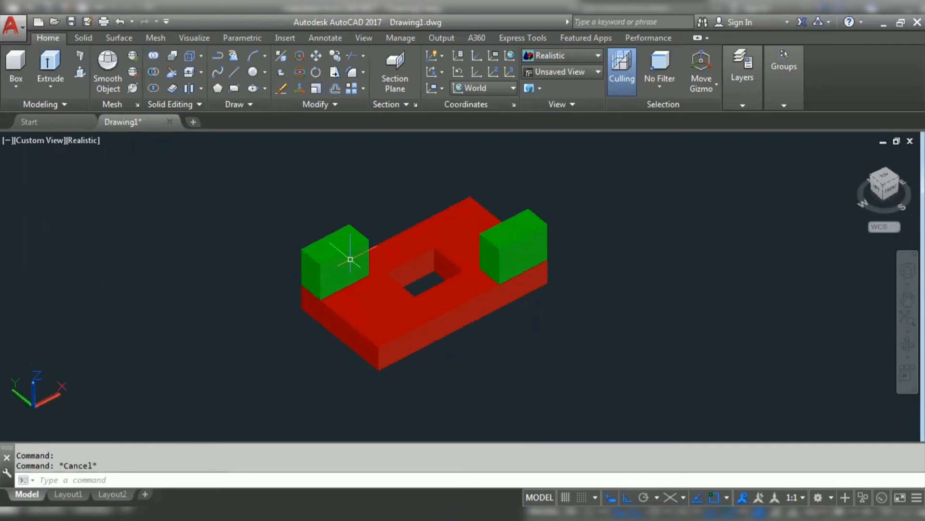
click(347, 258)
key(Escape)
click(522, 241)
key(Escape)
- Union the red base and both green end blocks into one solid
text(UNI)
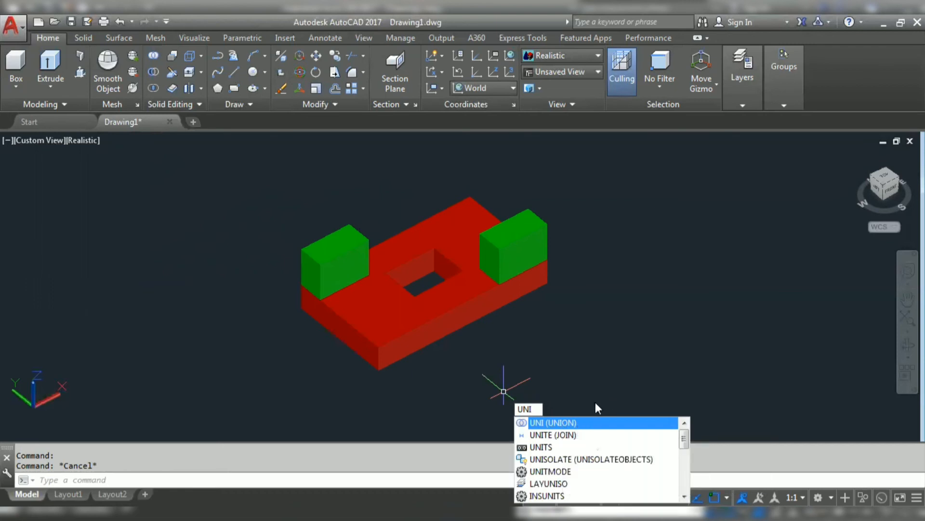
key(Return)
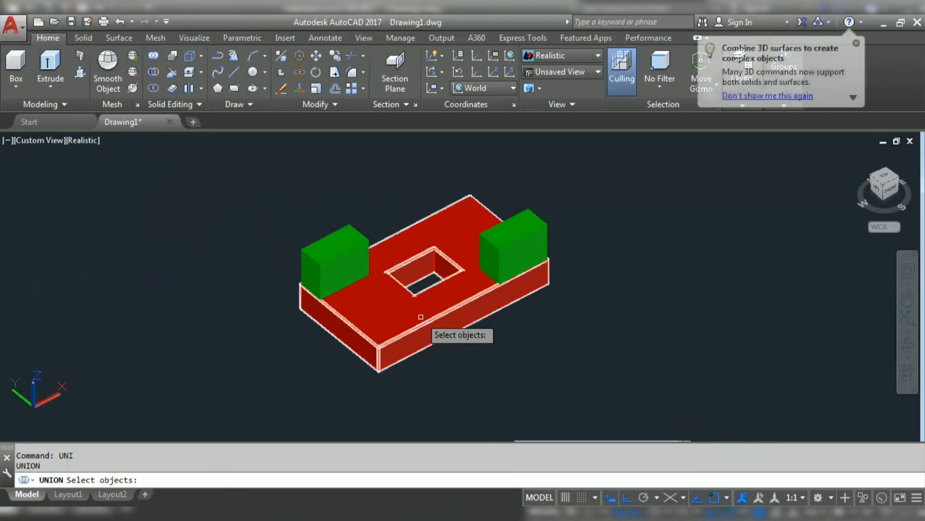
click(419, 318)
click(360, 275)
click(529, 250)
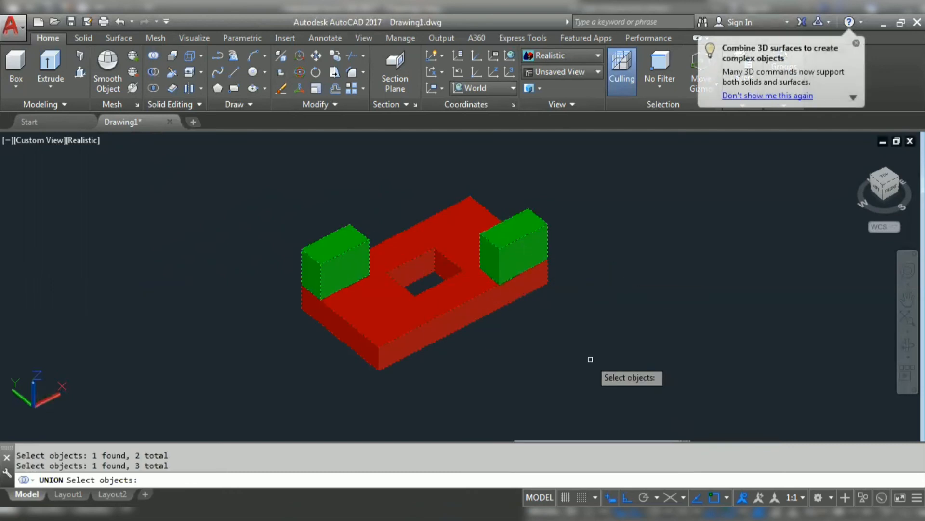
key(Return)
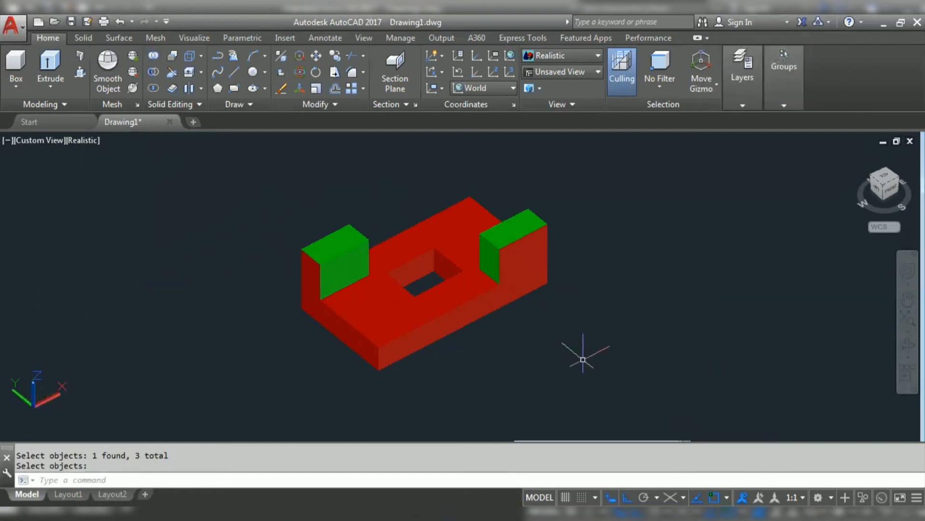
- Select the united part on its base and end blocks to check that it is a single solid
shift+middle_drag(503, 352, 530, 343)
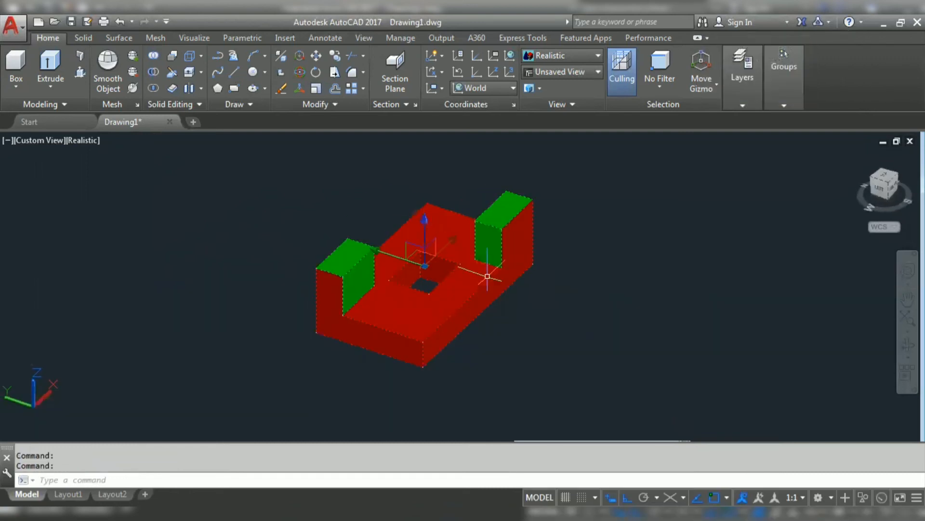
key(Escape)
click(358, 271)
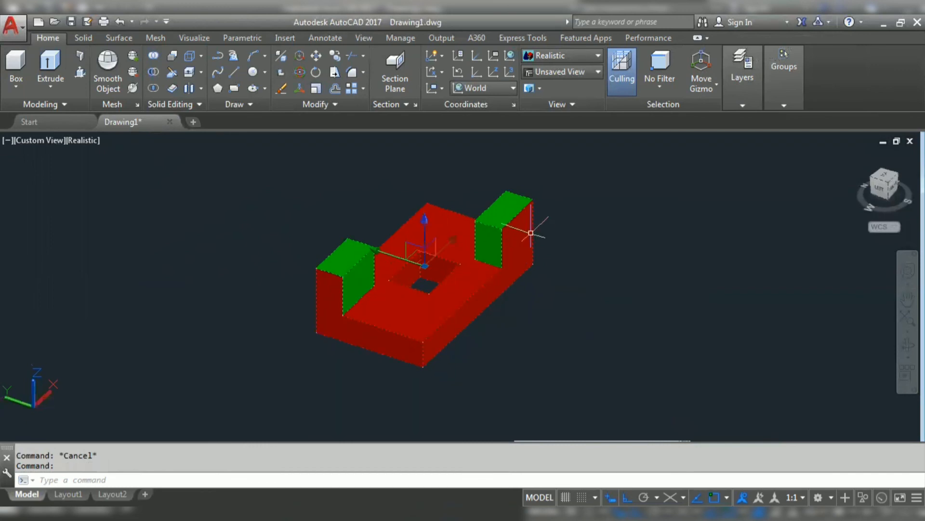
click(570, 293)
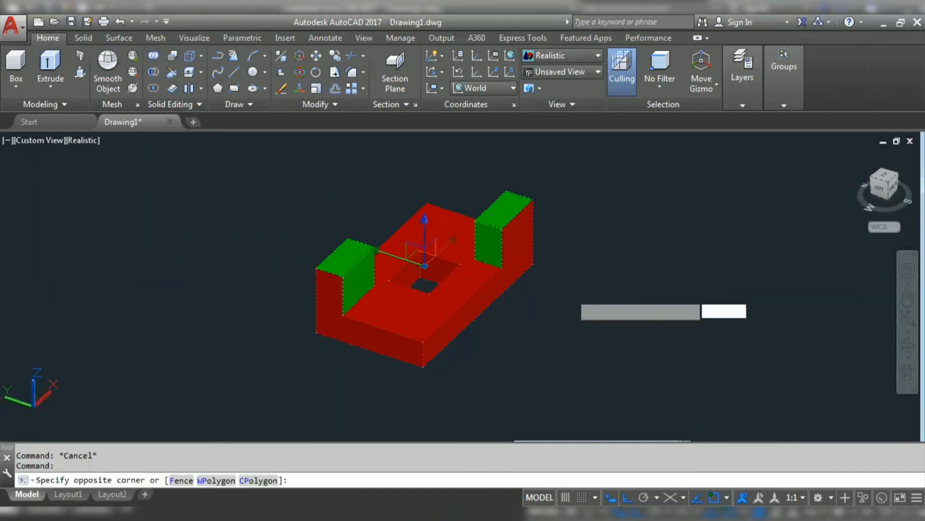
- Set the visual style to 2D Wireframe and inspect the united part's edges from several angles
click(584, 56)
click(503, 235)
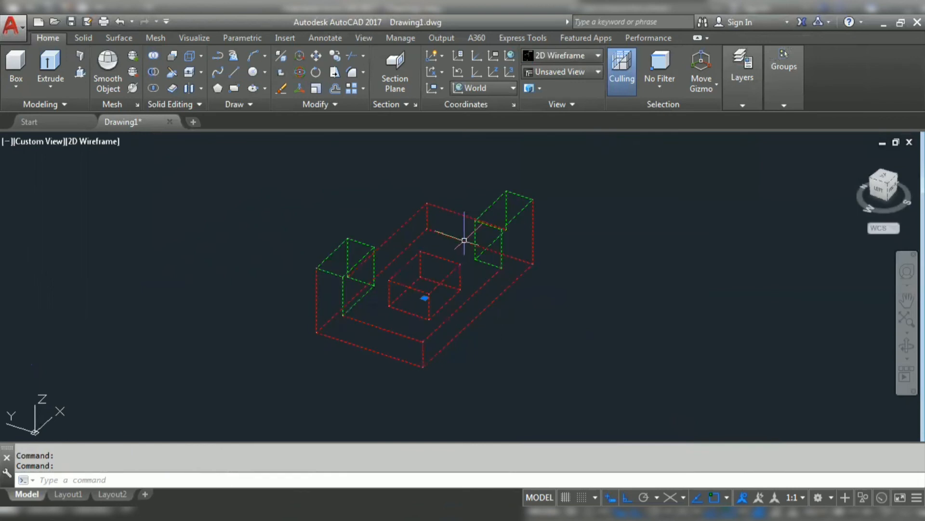
click(356, 291)
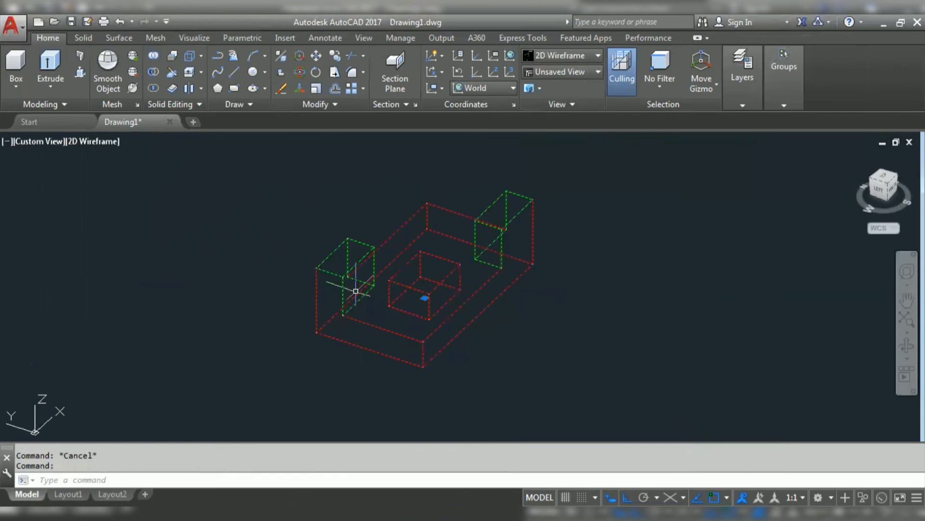
mouse_move(578, 343)
shift+middle_down()
mouse_move(463, 360)
mouse_move(562, 365)
mouse_move(506, 367)
mouse_move(605, 353)
mouse_move(535, 368)
mouse_move(541, 357)
mouse_move(583, 378)
mouse_move(576, 358)
shift+middle_up()
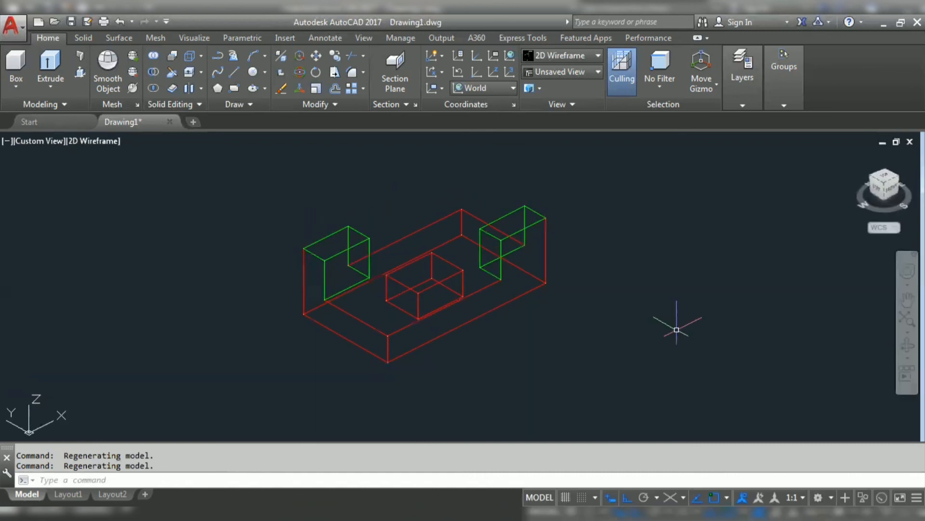
shift+middle_drag(674, 327, 643, 326)
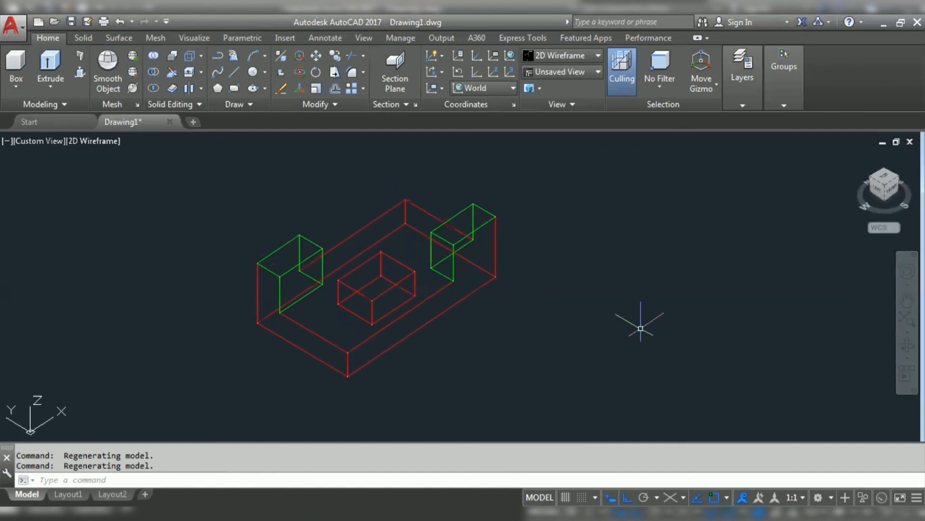
mouse_move(628, 329)
shift+middle_down()
mouse_move(601, 317)
mouse_move(646, 308)
mouse_move(641, 316)
shift+middle_up()
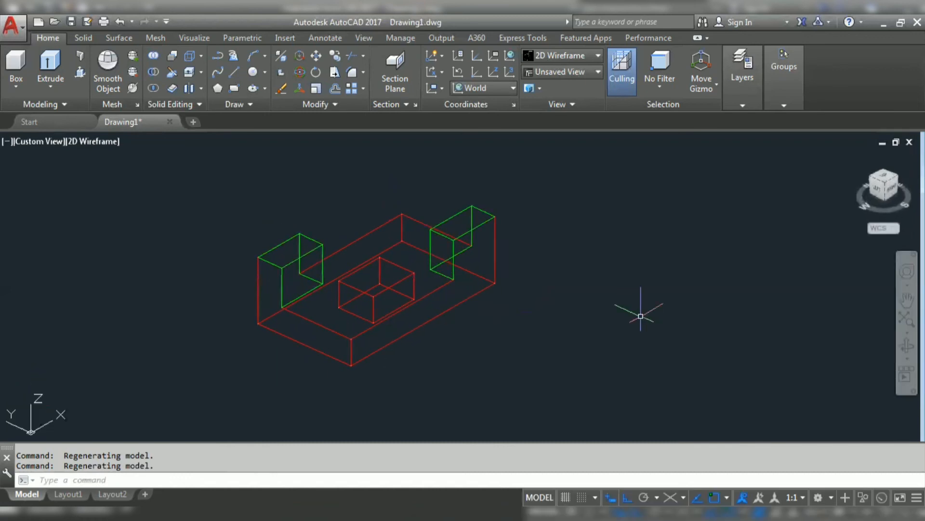